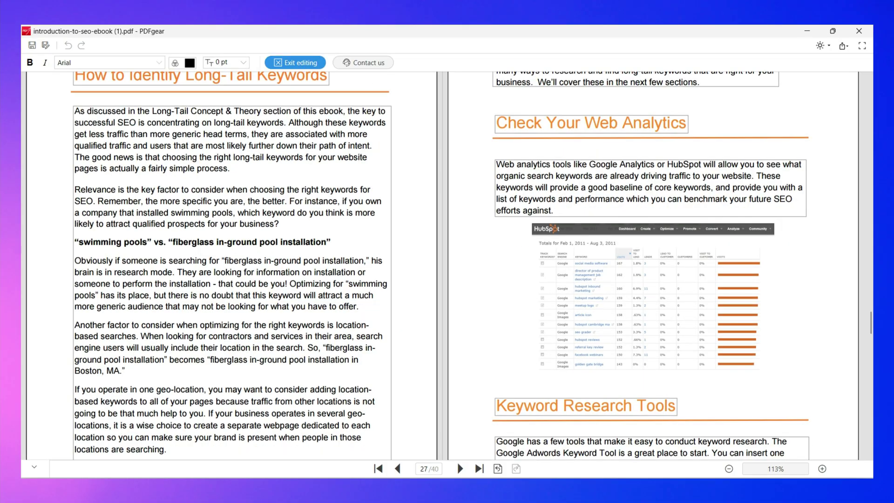
Step: Set the relevance paragraph in BahnschriftLightSemiCondensed and bring up its text colour choices
left_click_drag(220, 224, 279, 224)
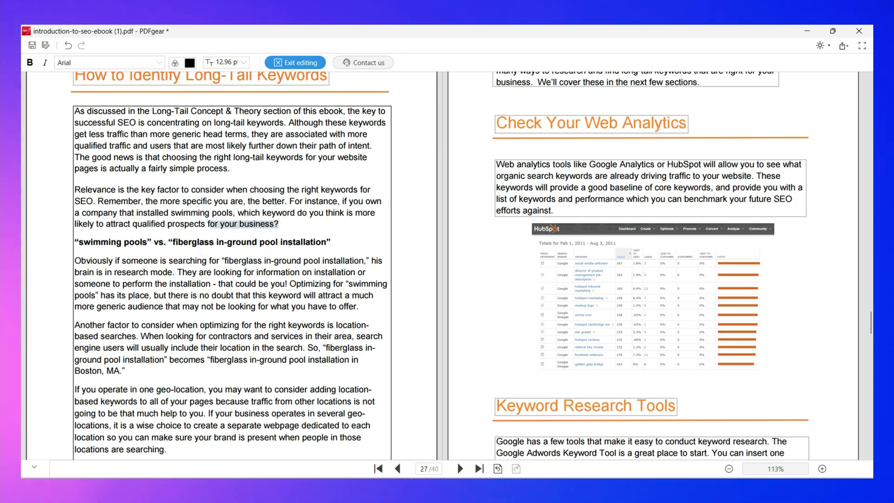
key("ctrl+a")
left_click(159, 62)
left_click(70, 114)
left_click(190, 62)
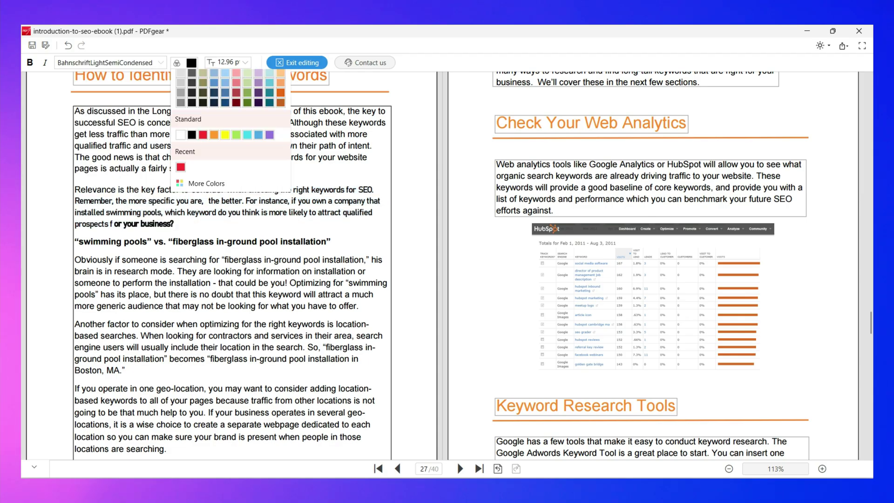
key("Escape")
left_click(190, 62)
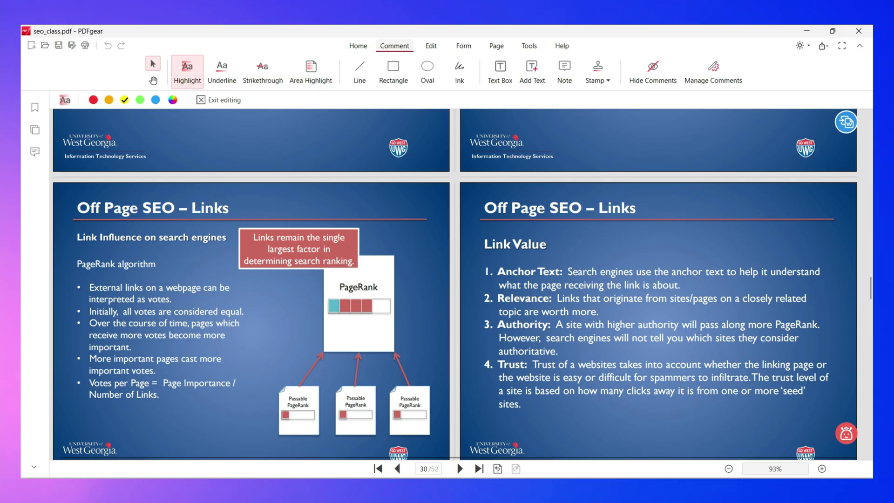
Step: Add area highlights over list items 2–4 and beside the list on the Link Value slide
left_click(221, 72)
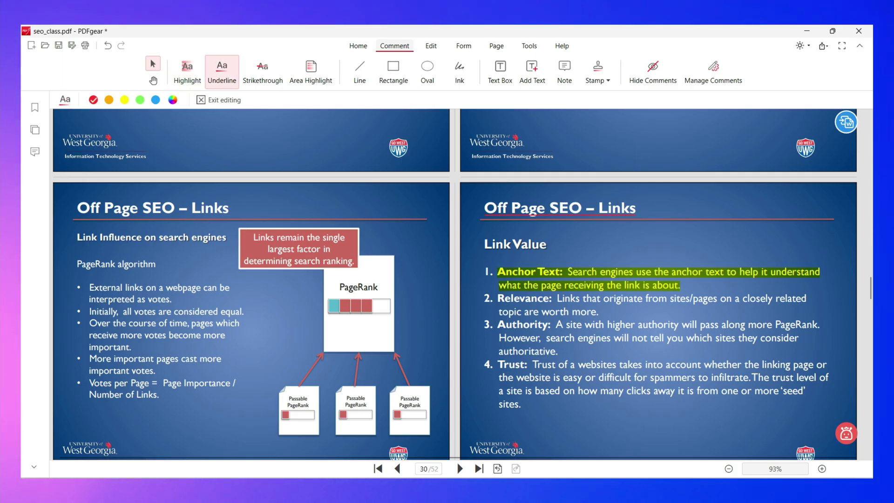
left_click(311, 72)
left_click_drag(543, 327, 484, 292)
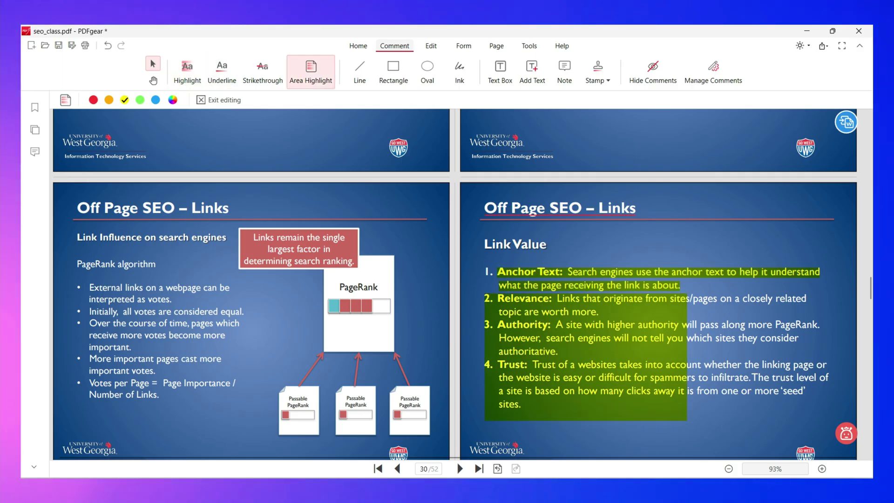
left_click_drag(683, 283, 827, 422)
Step: Add a text box reading 'You can add text boxes' and a rectangle beside the slide title
left_click(500, 72)
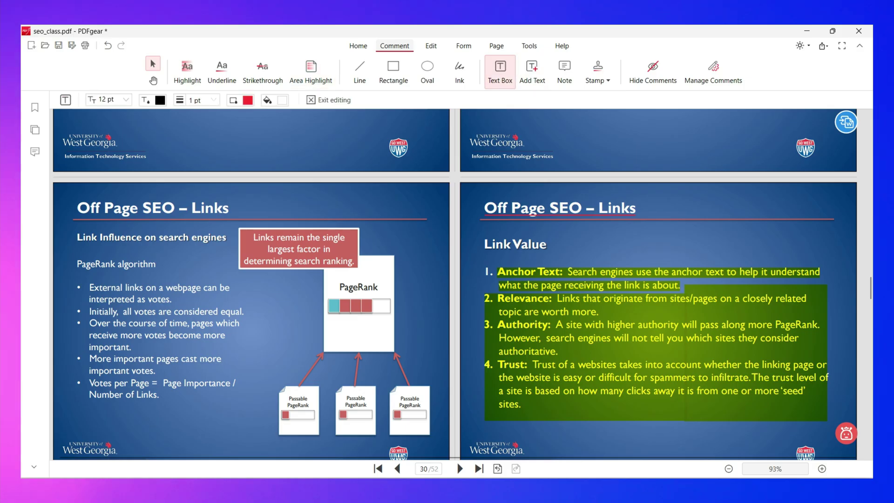
left_click(654, 235)
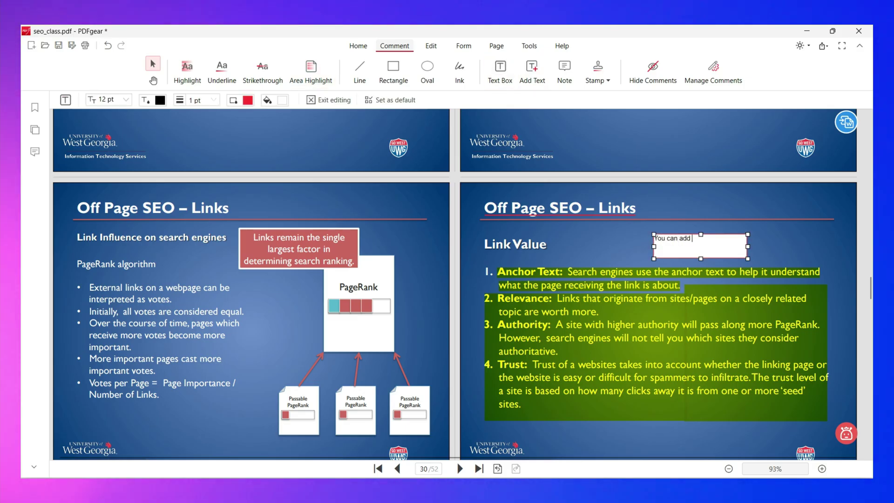
type("You can add text boxes")
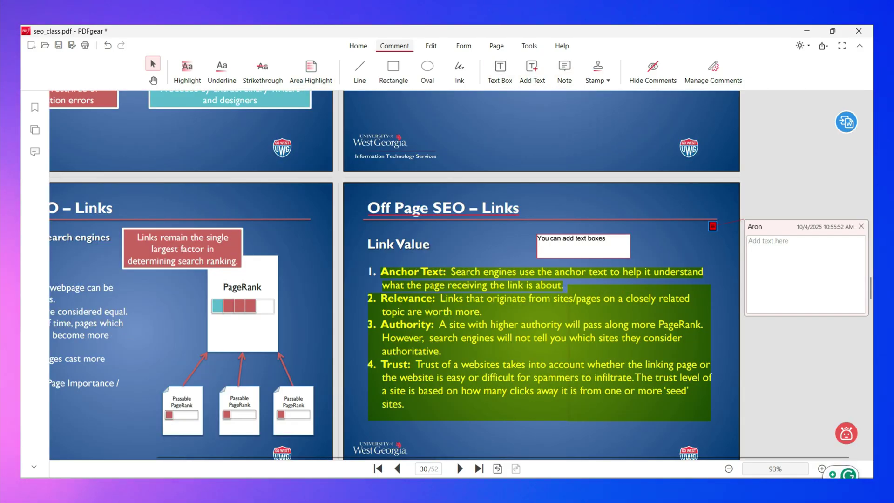
left_click(393, 73)
left_click_drag(526, 191, 613, 213)
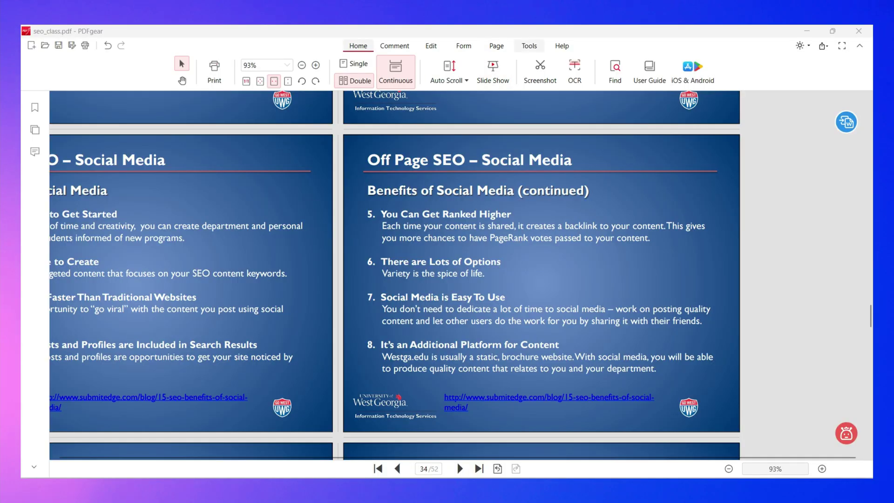
Step: Choose Convert > PDF to Word from the Tools tab for seo_class.pdf
left_click(529, 45)
left_click(305, 80)
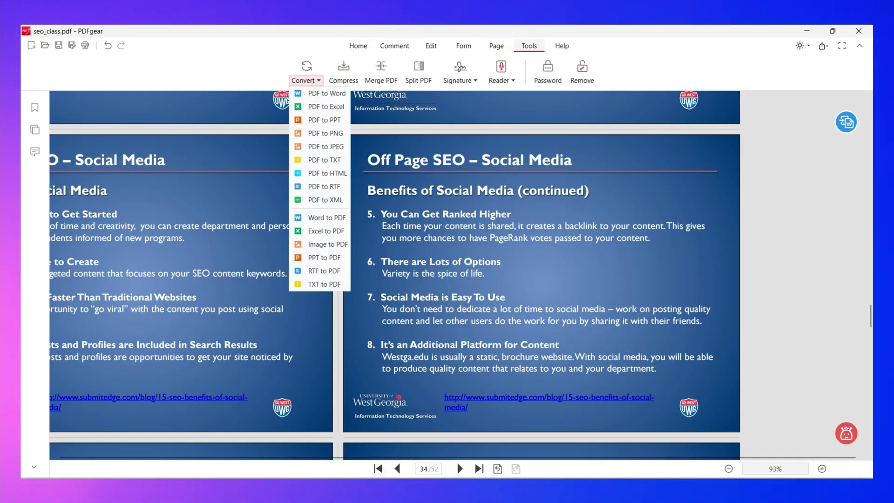
left_click(327, 93)
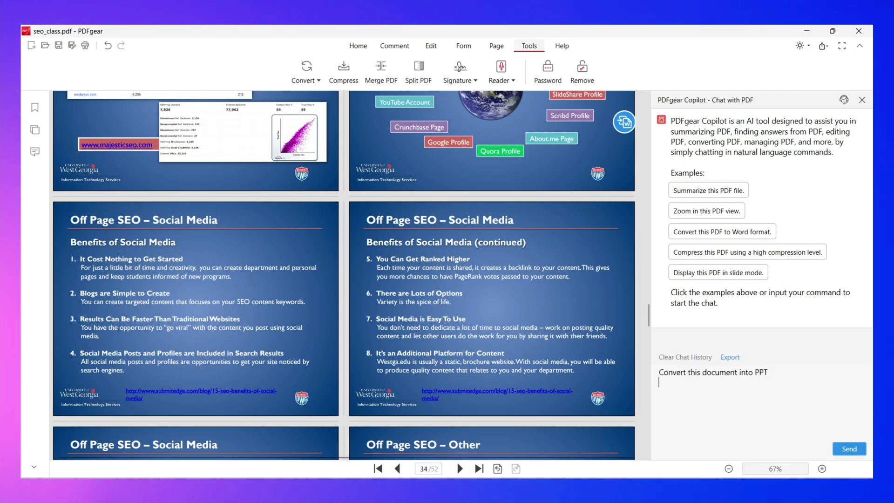
Step: Send 'Convert this document into PPT' to Copilot and confirm the PDF to PPT conversion
key("Return")
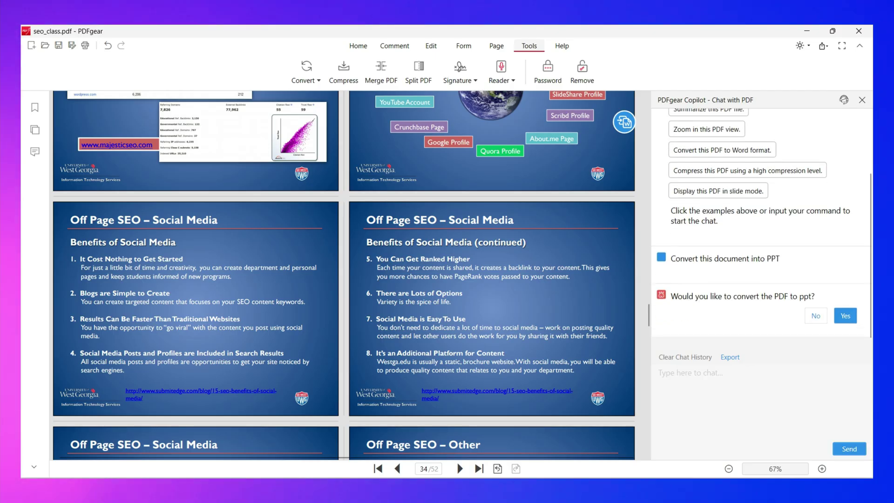
left_click(845, 316)
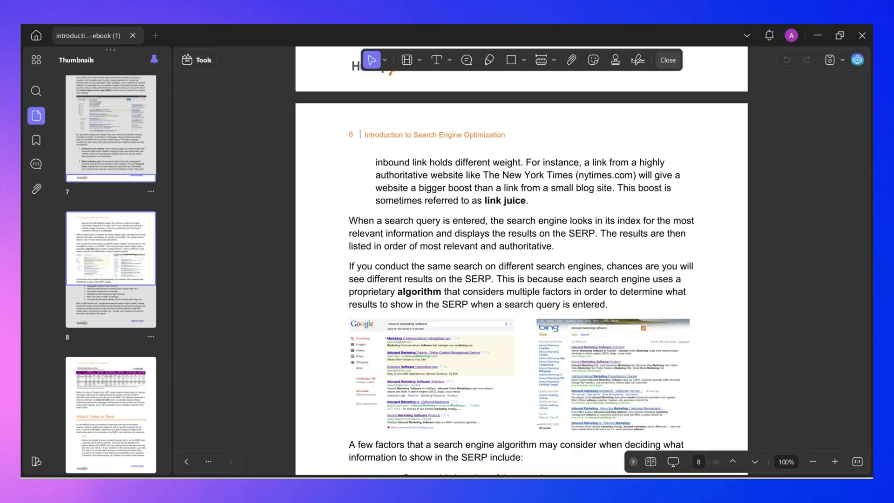
Step: Set the display to two pages, non-continuous scrolling, with a teal page background
left_click(650, 461)
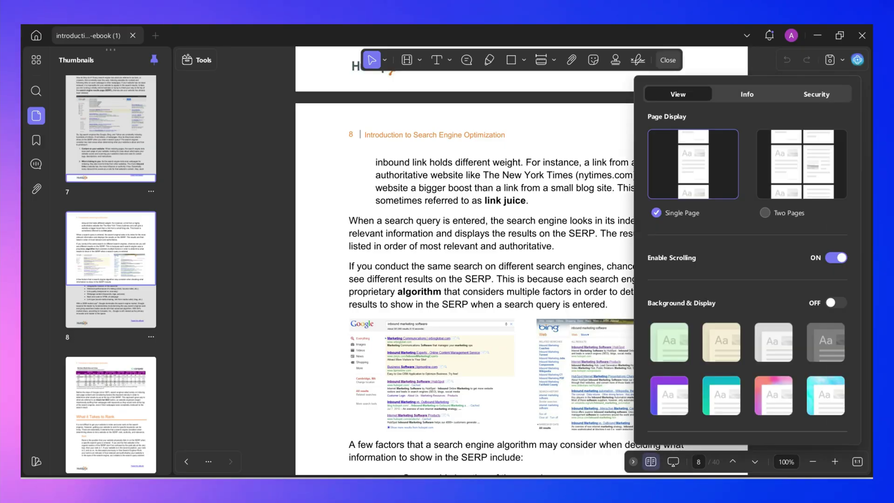
left_click(764, 213)
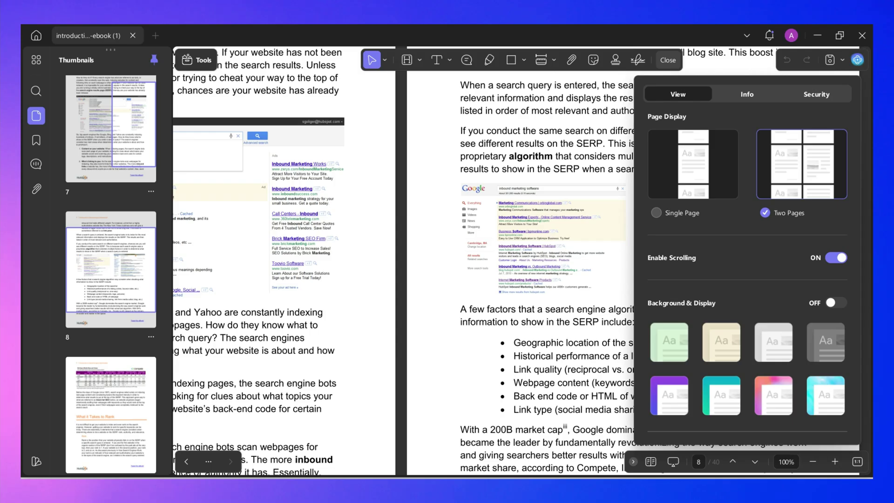
left_click(835, 257)
left_click(835, 302)
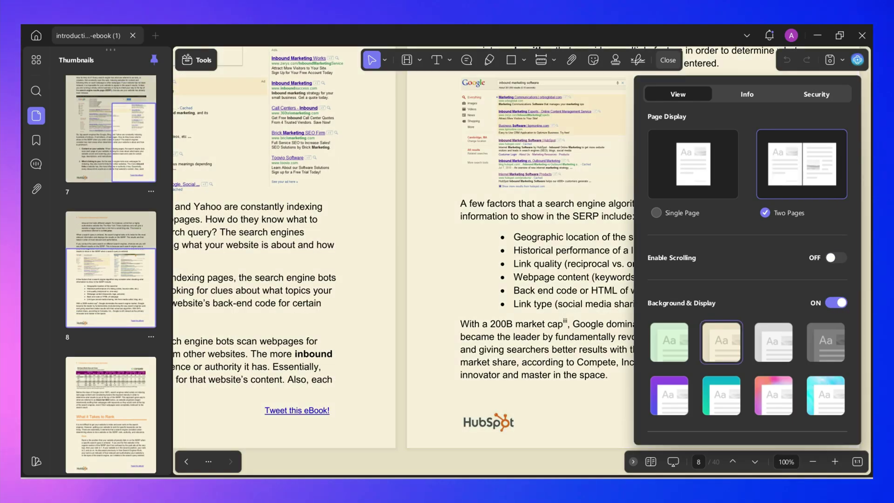
left_click(721, 396)
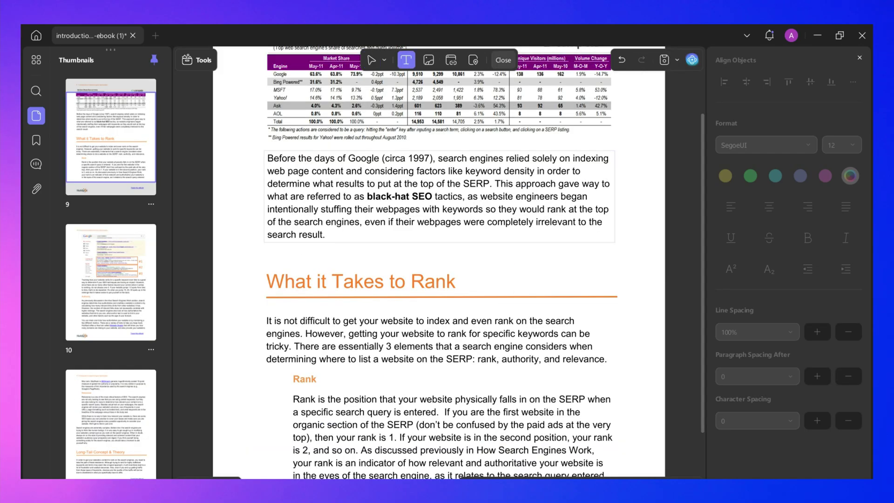
Step: Add a text box containing 'Y' below the paragraph on page 9
left_click(484, 249)
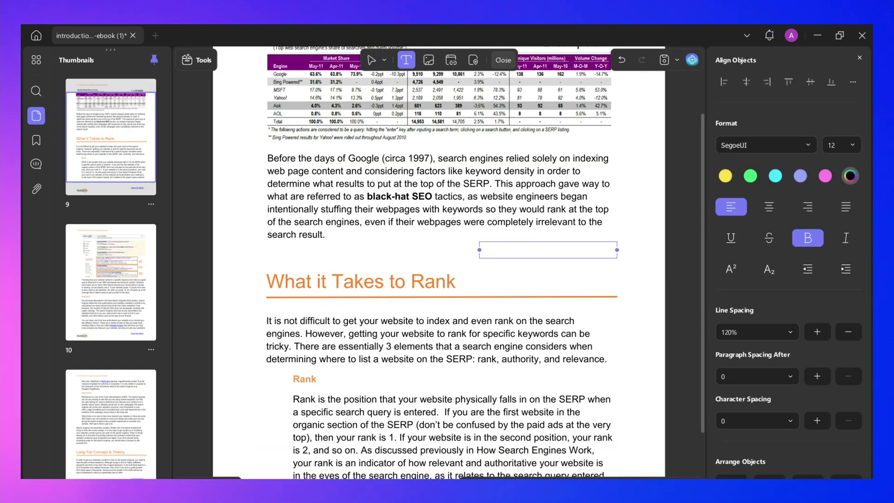
type("Y")
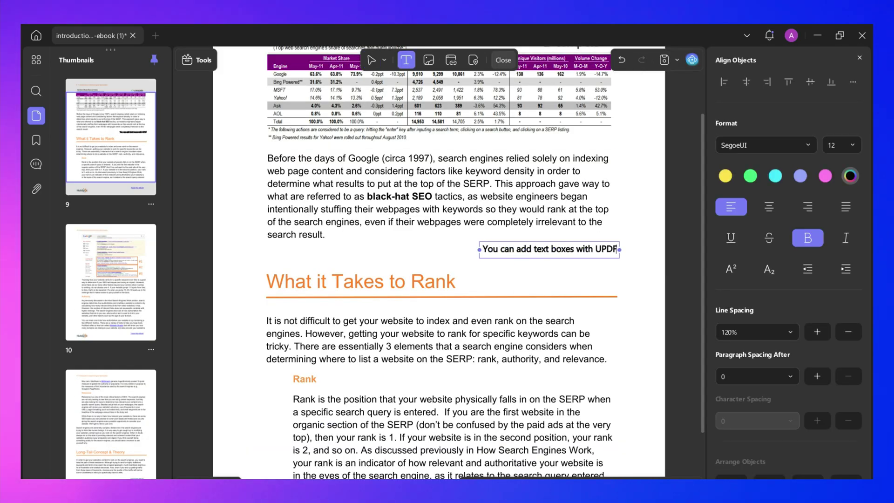
key("ctrl+a")
key("Escape")
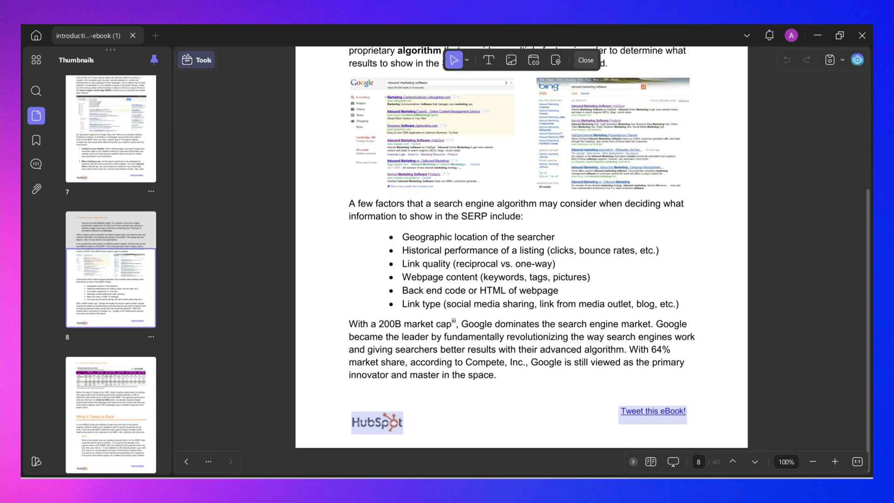
Step: Delete the 'A few factors' intro sentence and bold the bulleted factors
left_click(196, 60)
triple_click(513, 203)
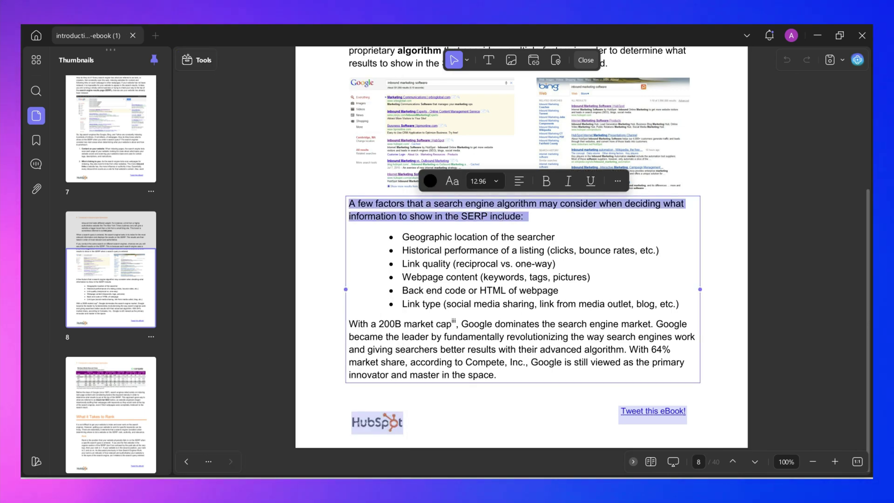
key("BackSpace")
key("shift+Down")
key("shift+Down")
key("shift+Down")
key("shift+Down")
key("shift+Down")
key("shift+Down")
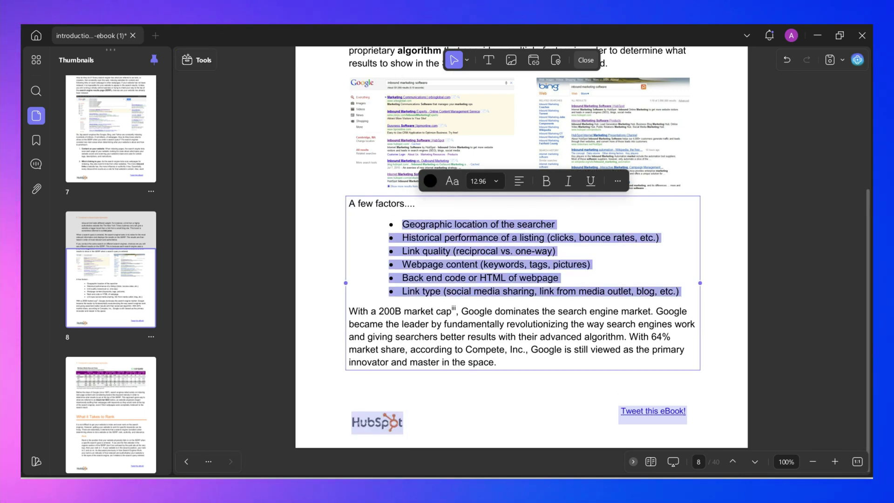
key("ctrl+b")
Step: Centre the market-share paragraph and colour it yellow
key("Down")
key("shift+Down")
key("shift+Down")
key("shift+Down")
key("shift+Down")
key("shift+Down")
left_click(750, 175)
left_click(769, 206)
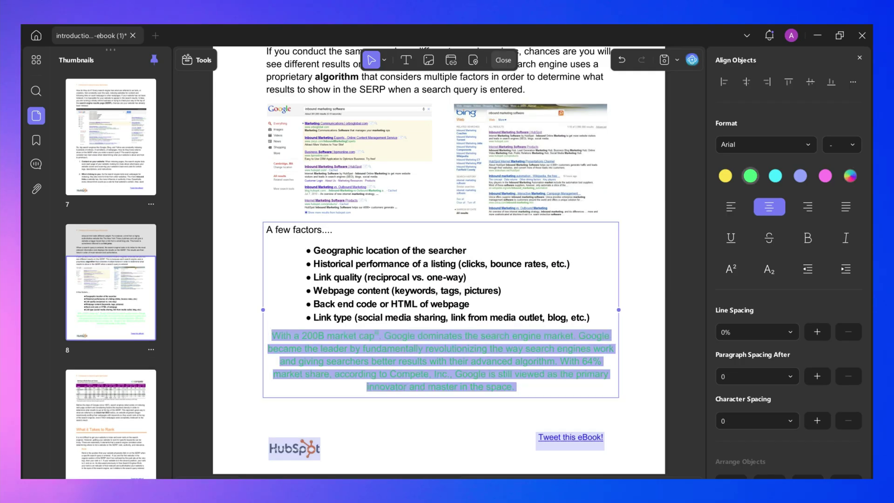
left_click(725, 175)
key("shift+Up")
key("shift+Up")
key("shift+Up")
key("shift+Up")
key("shift+Up")
key("shift+Up")
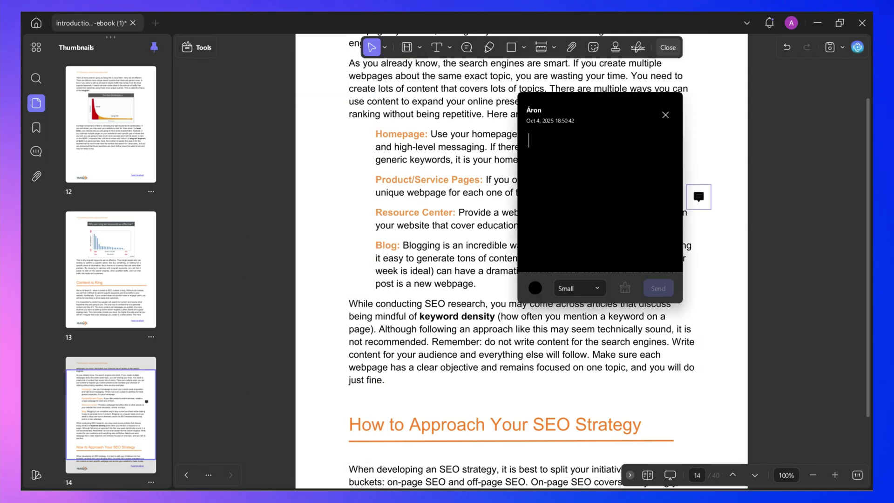
Step: Make the sticky note medium size and close it
left_click(579, 288)
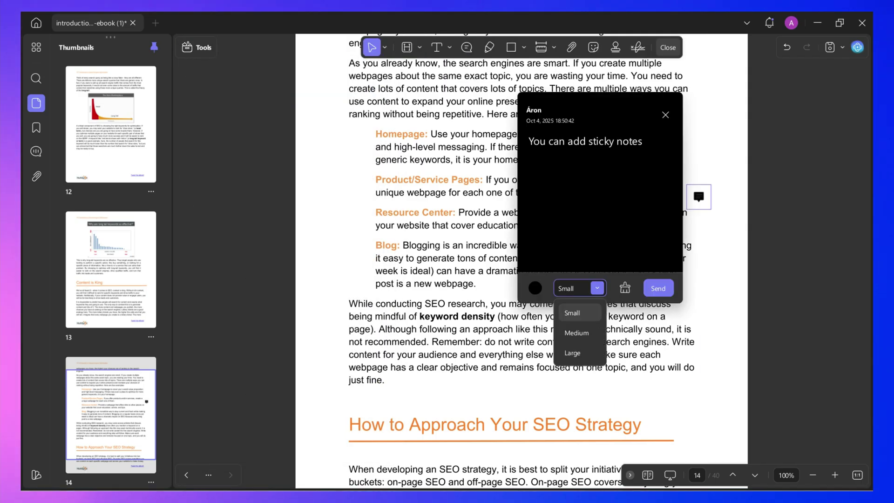
left_click(573, 333)
left_click(666, 115)
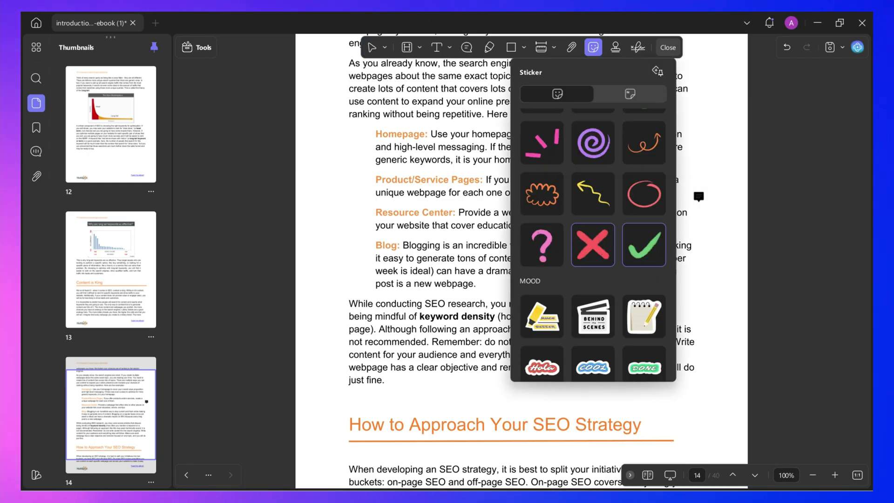
Step: Place a green check beside keyword density and a resized red X beside the Blog paragraph
left_click(643, 245)
left_click(688, 322)
left_click(698, 243)
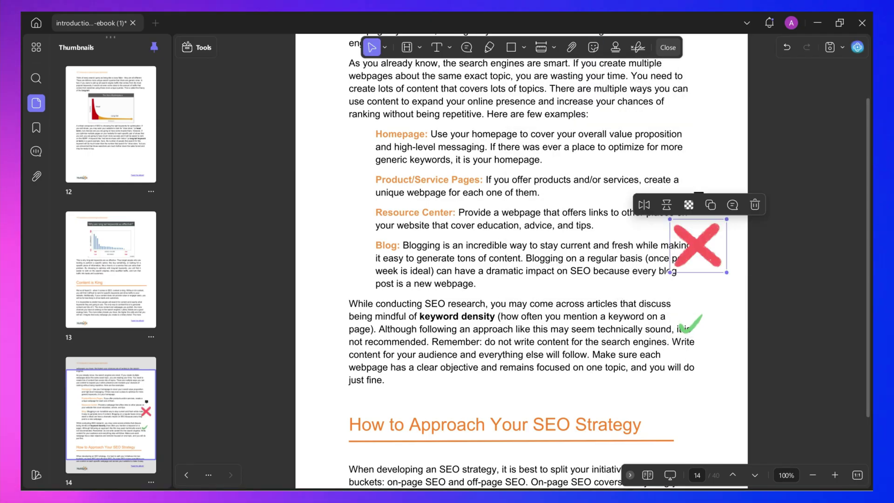
left_click_drag(698, 243, 716, 256)
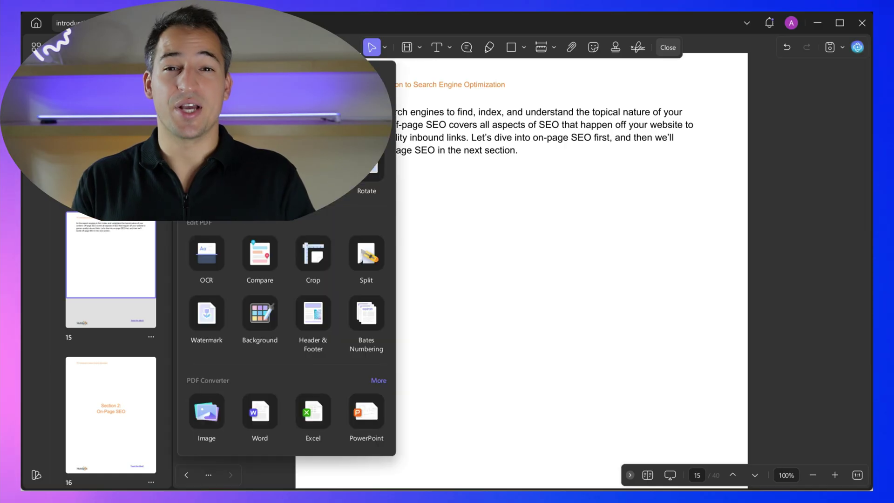
Step: Move the Section 1 page to third position and What is SEO to position 10
left_click(365, 175)
left_click_drag(504, 139, 377, 139)
left_click_drag(632, 139, 504, 312)
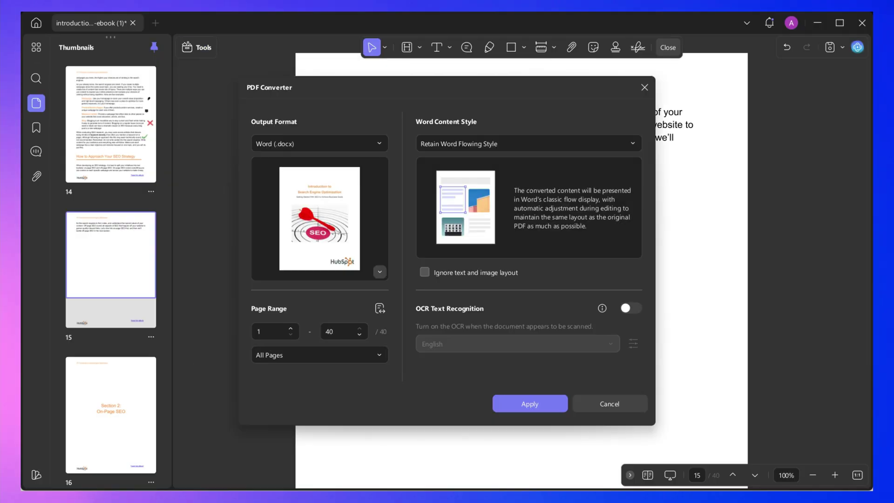
Step: Convert the ebook to PowerPoint (.pptx)
left_click(379, 143)
left_click(289, 186)
left_click(529, 404)
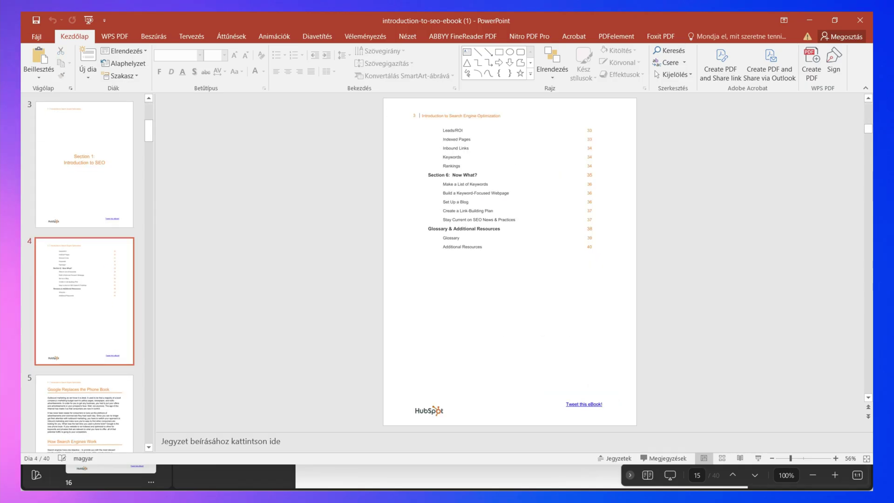
scroll(509, 250, "down", 4)
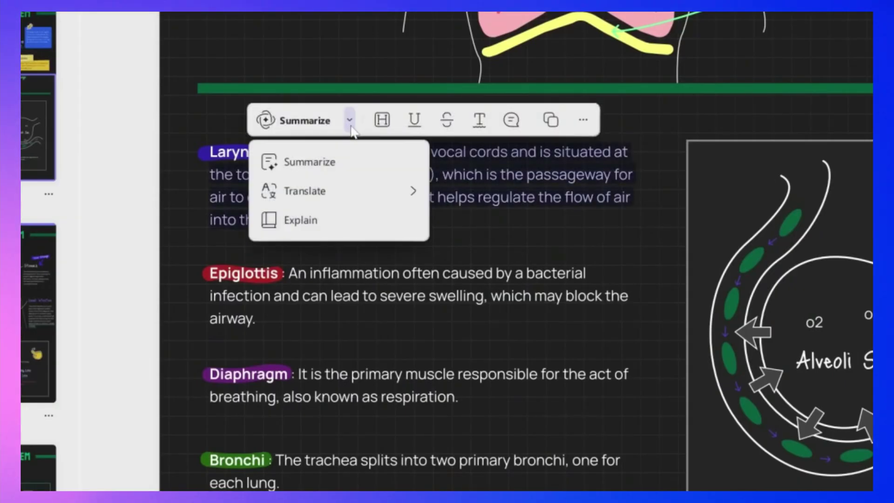
Step: Translate the selected Larynx description into Japanese with the AI toolbar
mouse_move(412, 199)
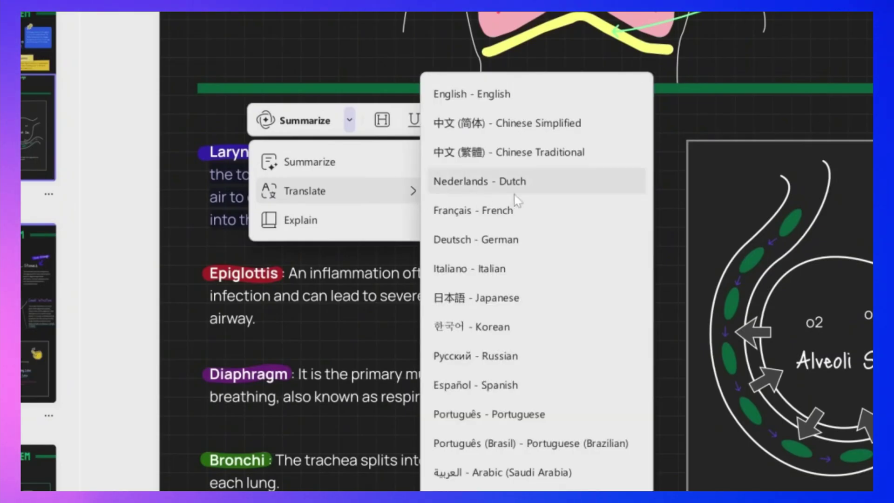
left_click(521, 297)
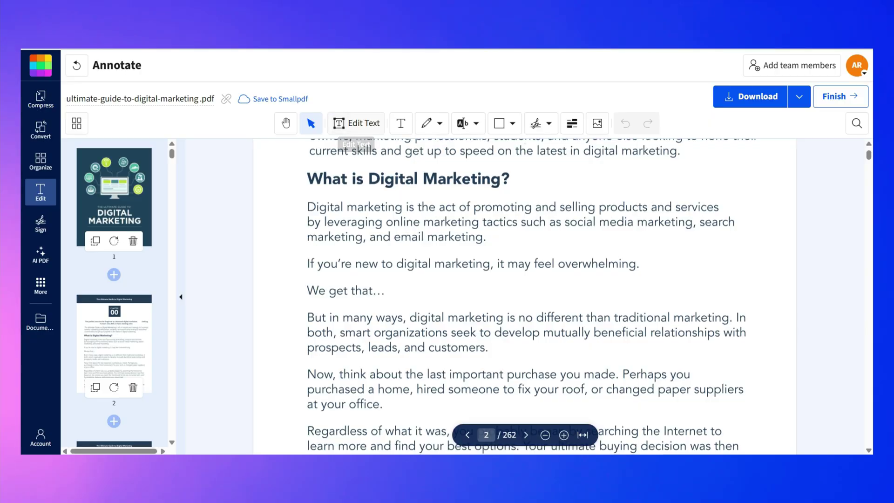
Step: Reduce the opening text block's font size to 16 pt
left_click(357, 123)
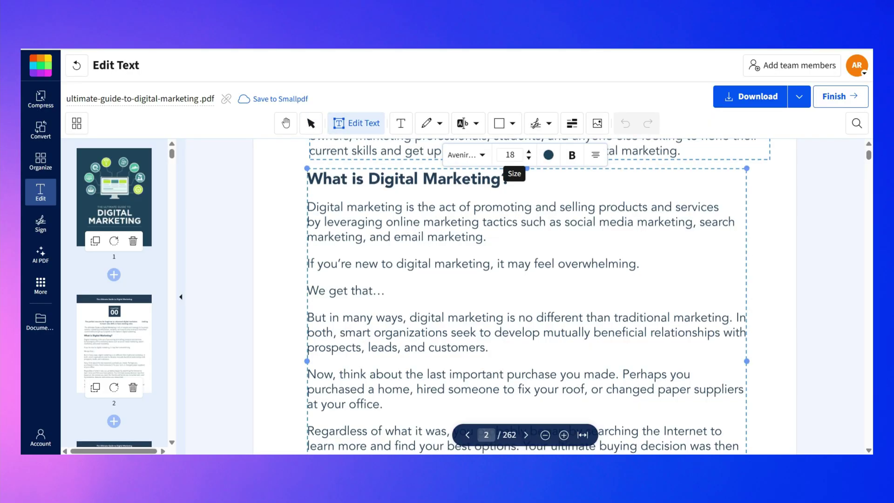
key("Down")
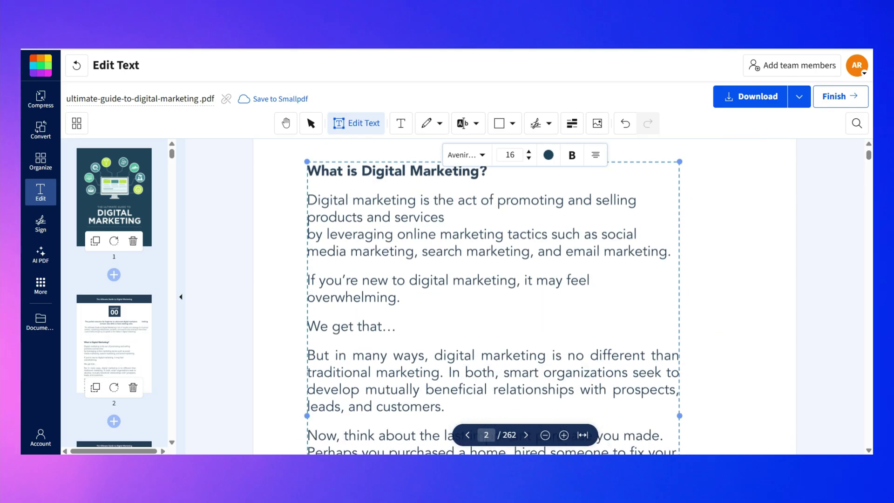
scroll(493, 298, "down", 2)
scroll(493, 298, "up", 6)
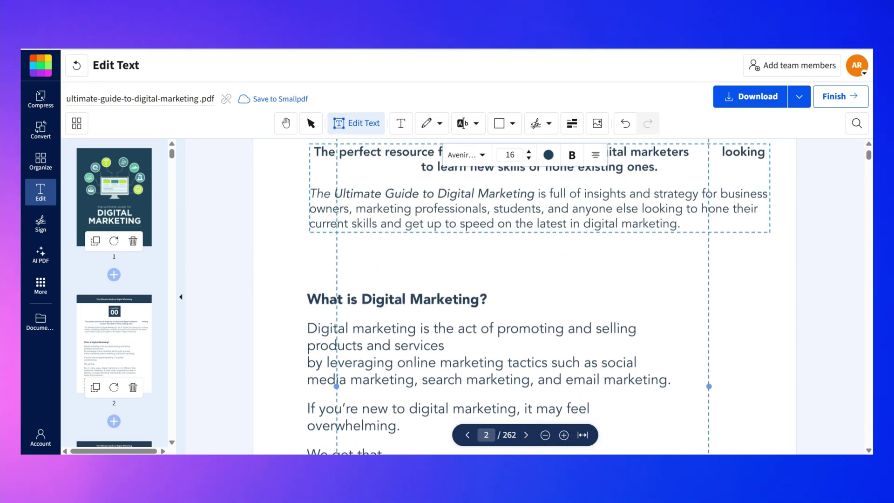
scroll(494, 298, "down", 1)
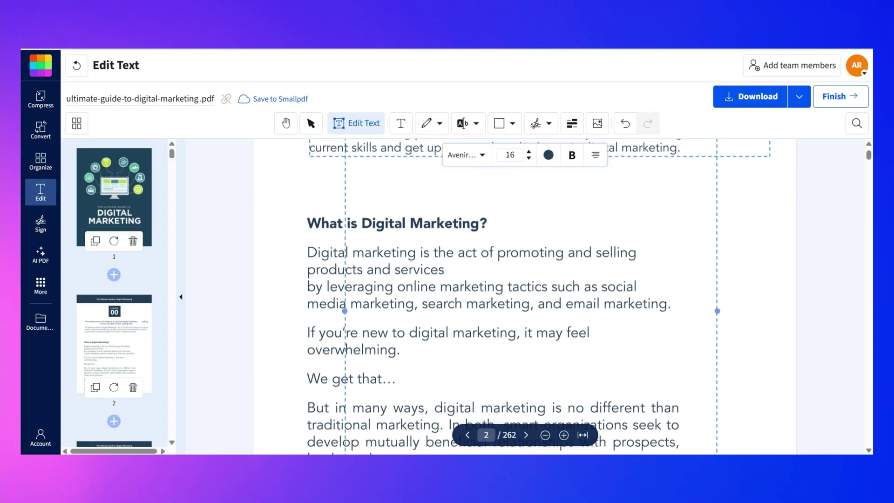
scroll(524, 358, "down", 8)
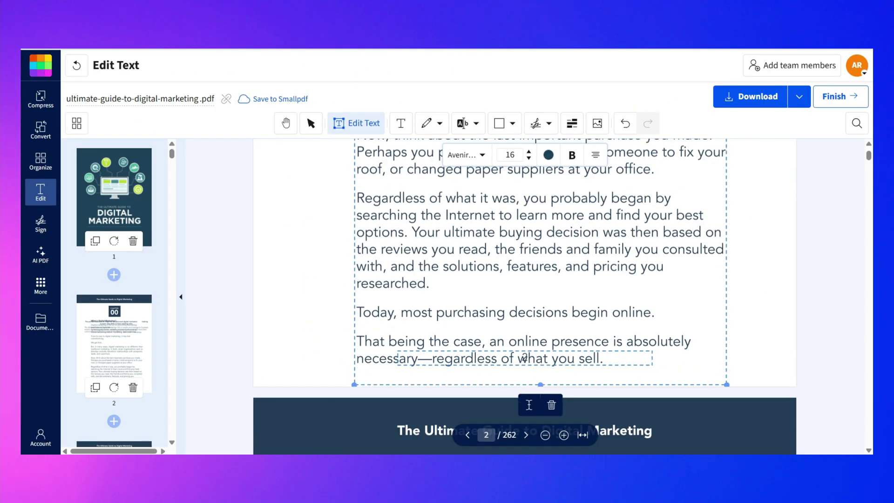
scroll(523, 357, "up", 4)
Step: Retype 'marketing' and colour the traditional marketing paragraph a lighter yellow
double_click(454, 255)
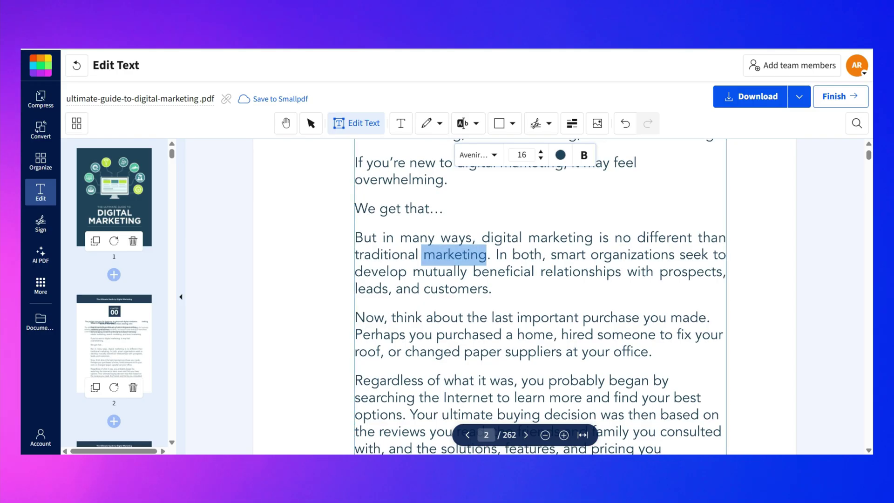
key("BackSpace")
key("BackSpace")
type("m")
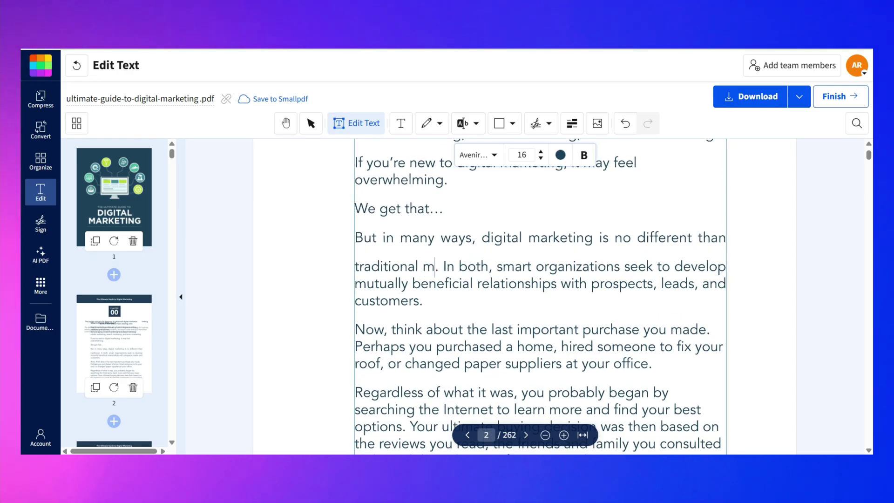
type("arketing")
key("ctrl+a")
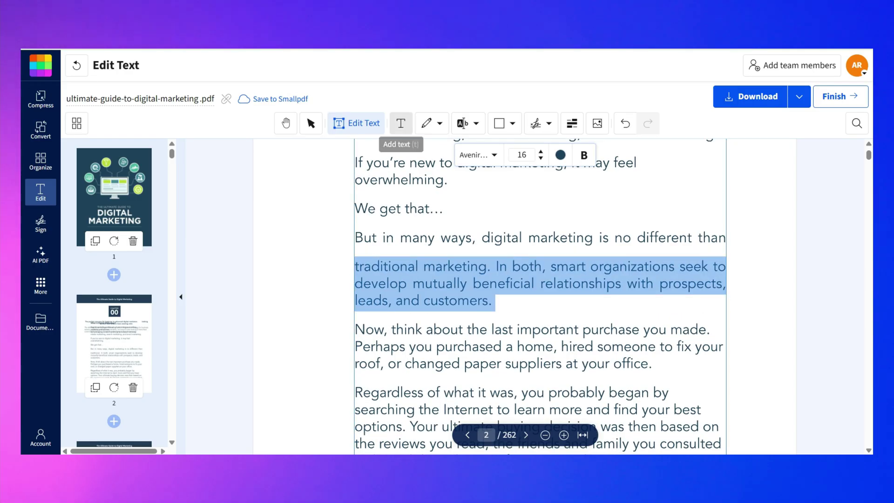
left_click(560, 154)
left_click(590, 202)
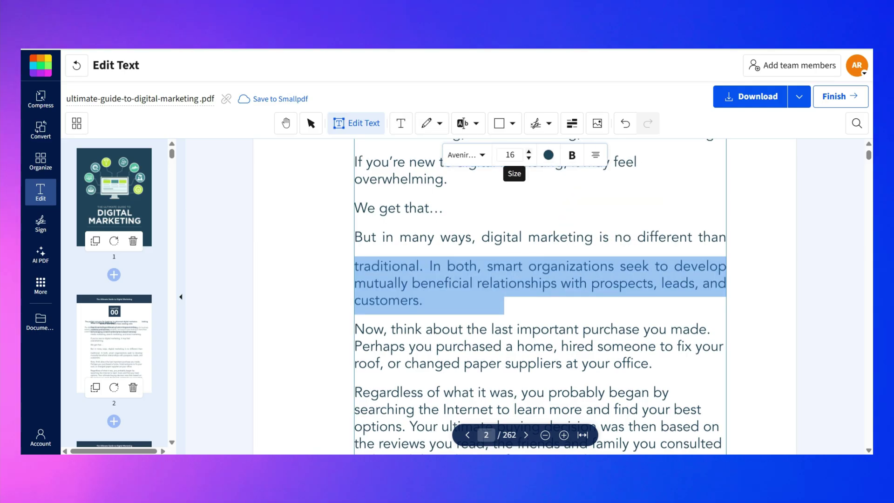
left_click(571, 154)
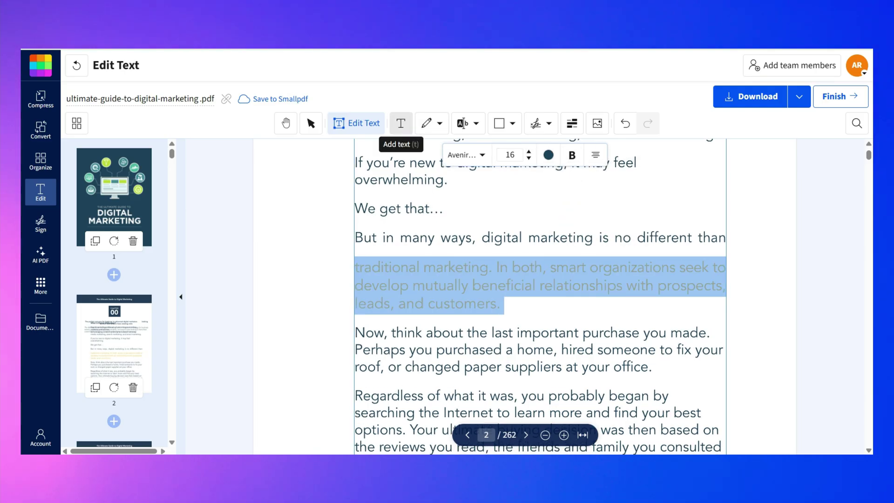
left_click(401, 123)
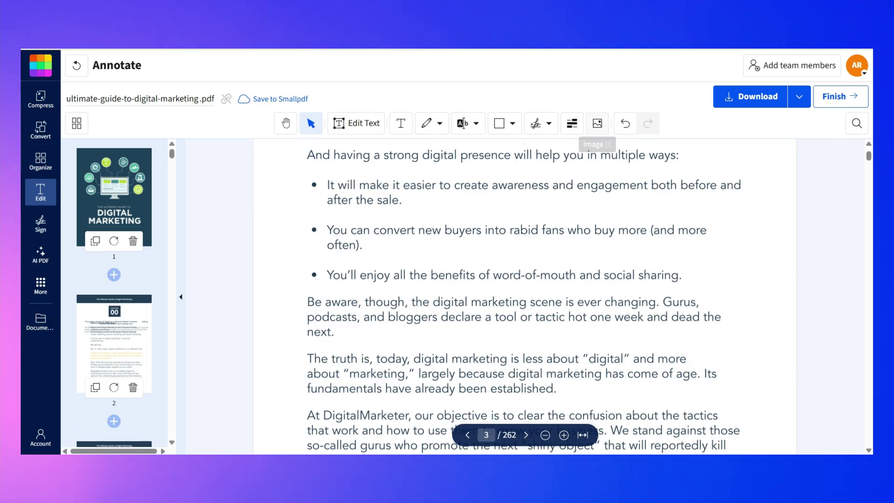
Step: Place the rainbow-grid image on page 3 and resize it to a small size
left_click(724, 275)
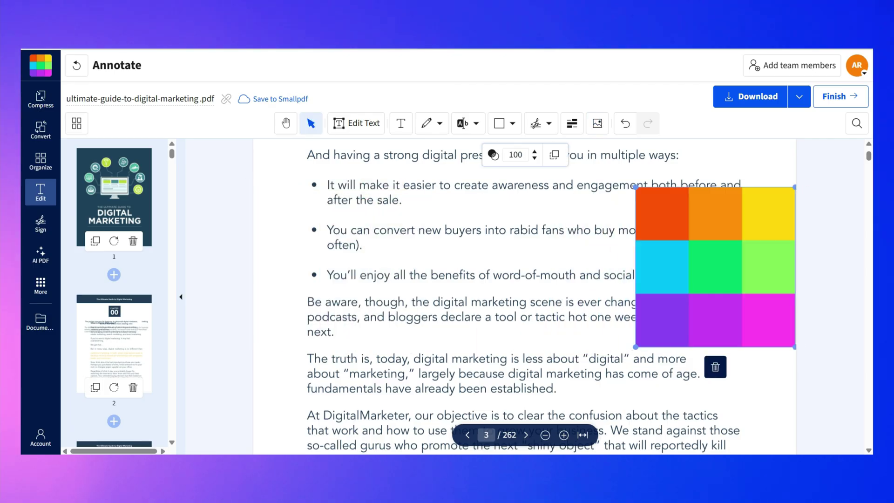
left_click_drag(654, 205, 723, 275)
scroll(723, 275, "up", 1)
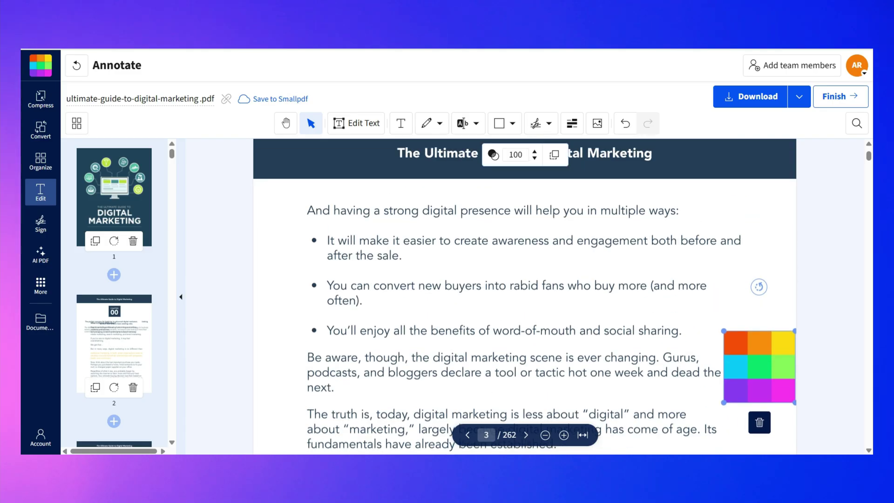
left_click_drag(723, 331, 764, 229)
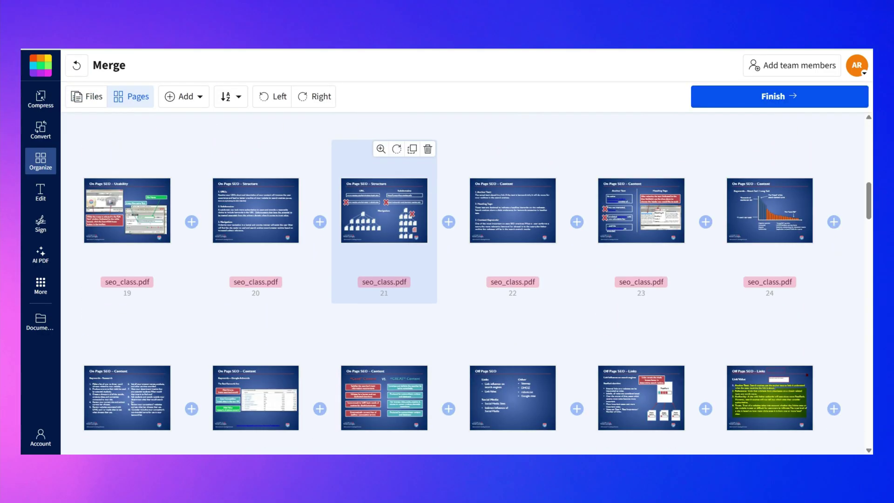
Step: Convert the SEO ebook to a Word document with Smallpdf's PDF to Word tool
scroll(466, 279, "down", 3)
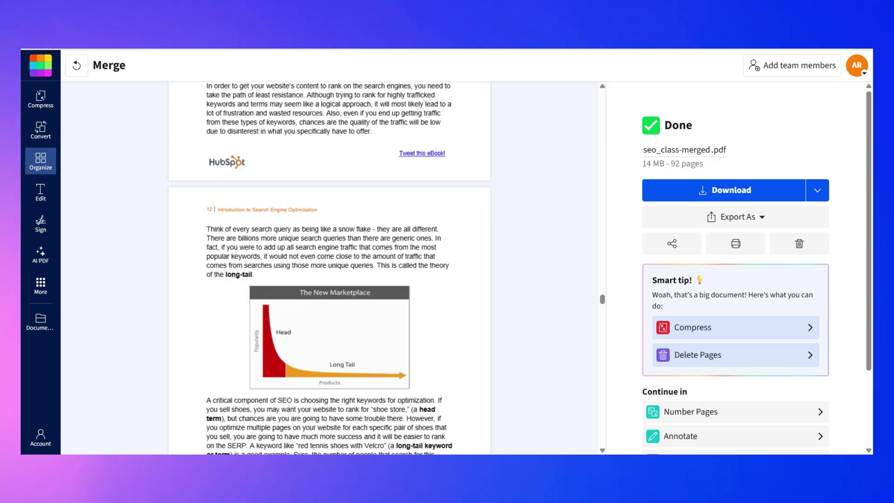
mouse_move(41, 129)
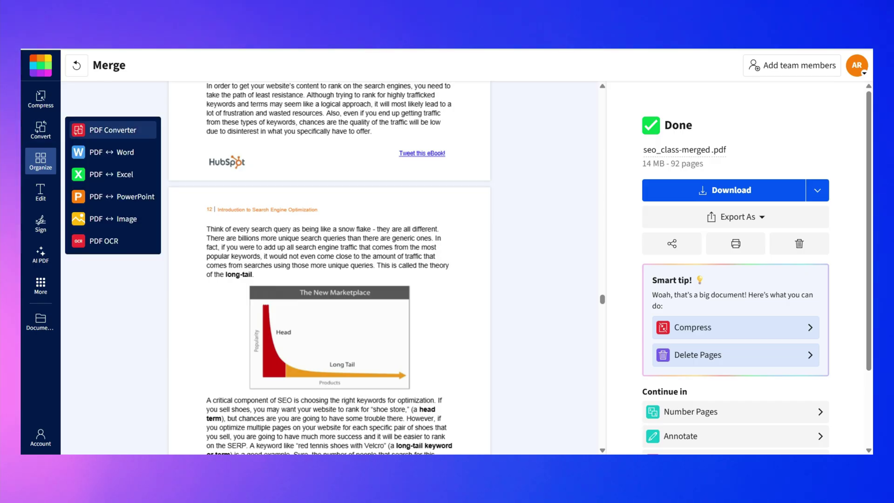
left_click(112, 152)
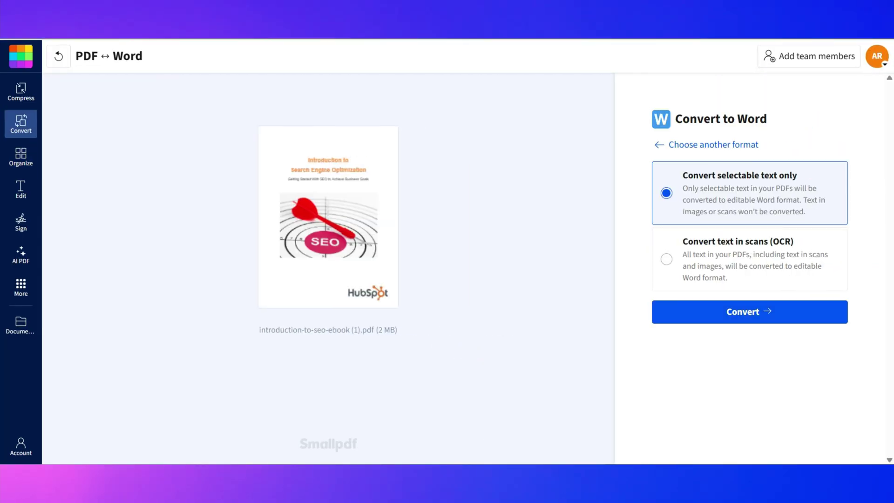
left_click(749, 311)
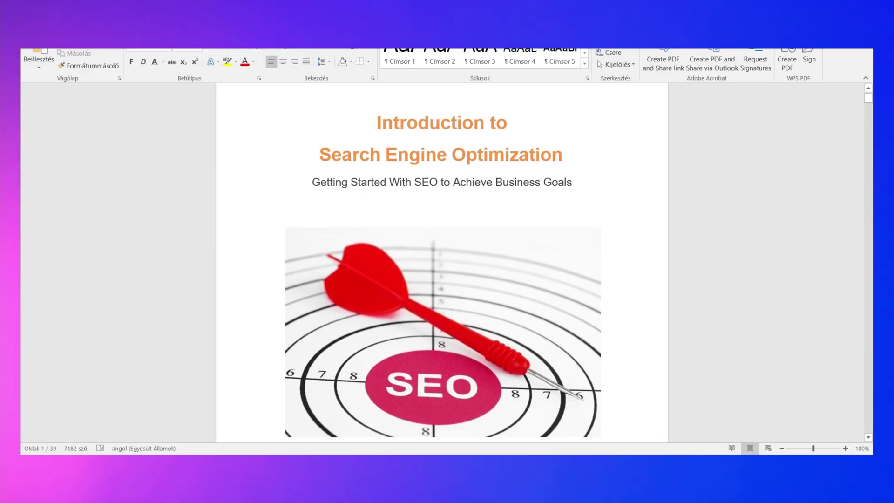
scroll(442, 261, "down", 15)
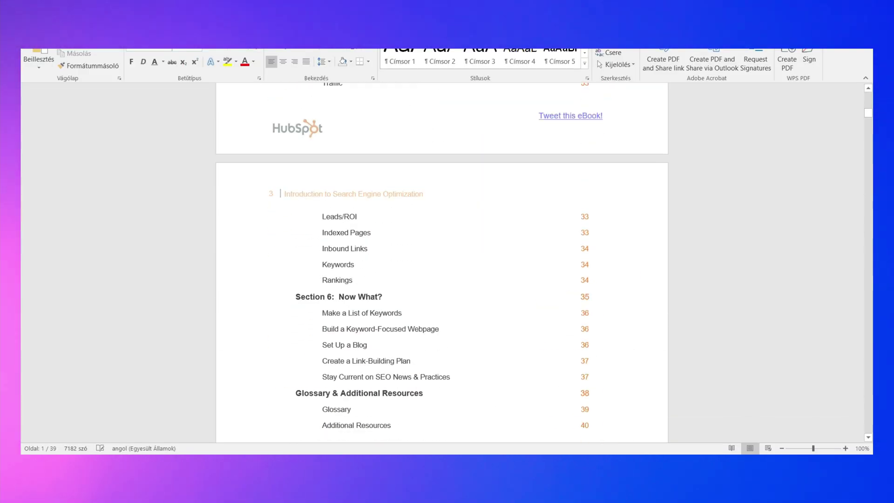
scroll(442, 261, "down", 10)
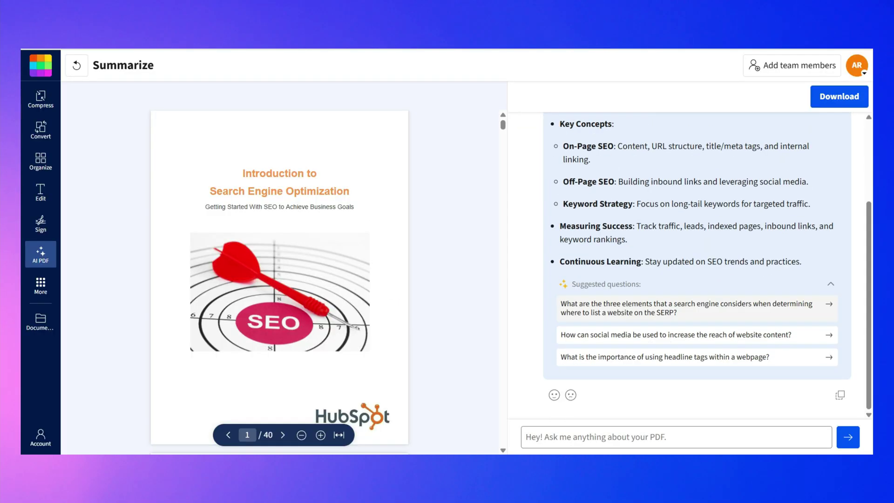
Step: Ask the AI chat about off-page SEO and read through its answer
type("SEO?")
key("Return")
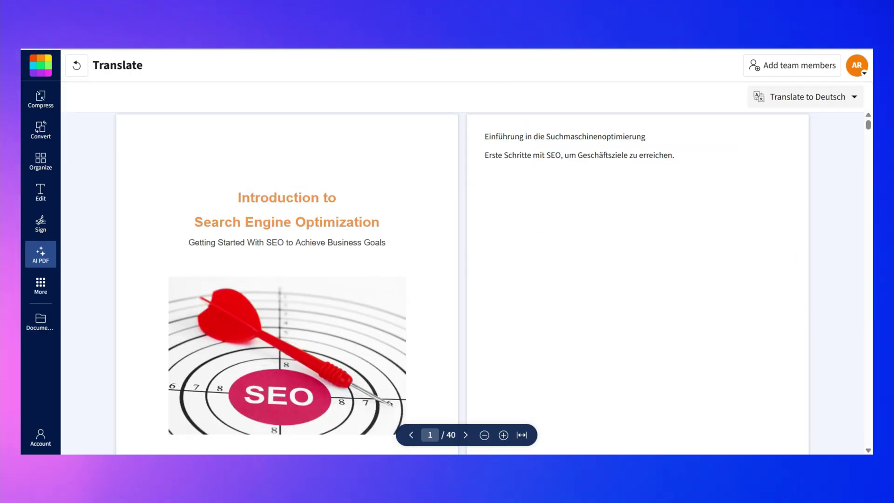
scroll(286, 261, "down", 10)
scroll(286, 261, "down", 15)
scroll(286, 261, "up", 2)
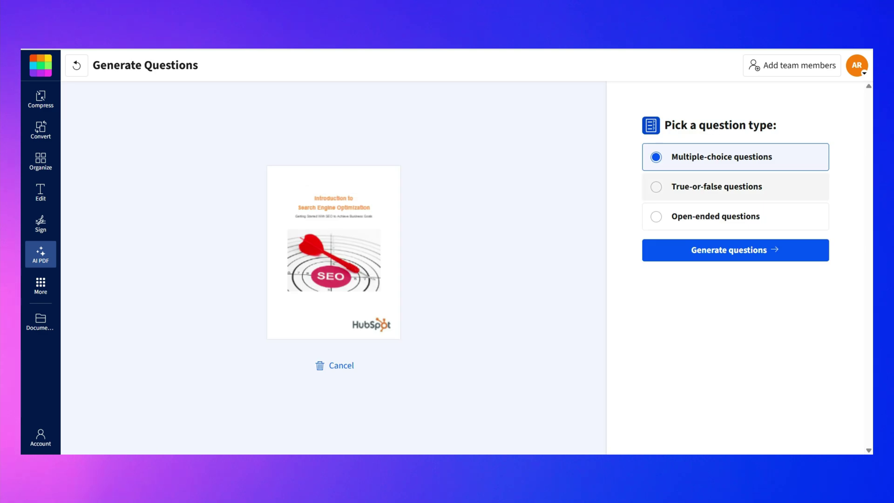
Step: Generate true-or-false questions from the ebook and reveal question 2's answer
left_click(657, 186)
left_click(708, 250)
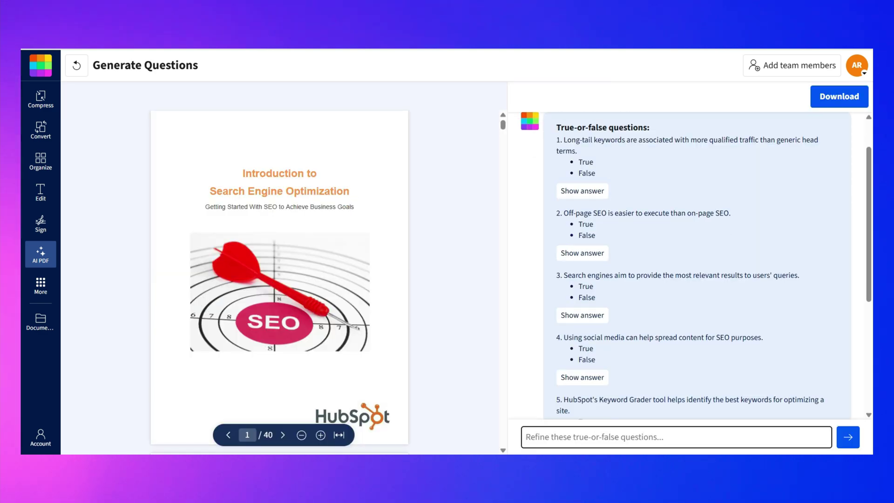
left_click(582, 253)
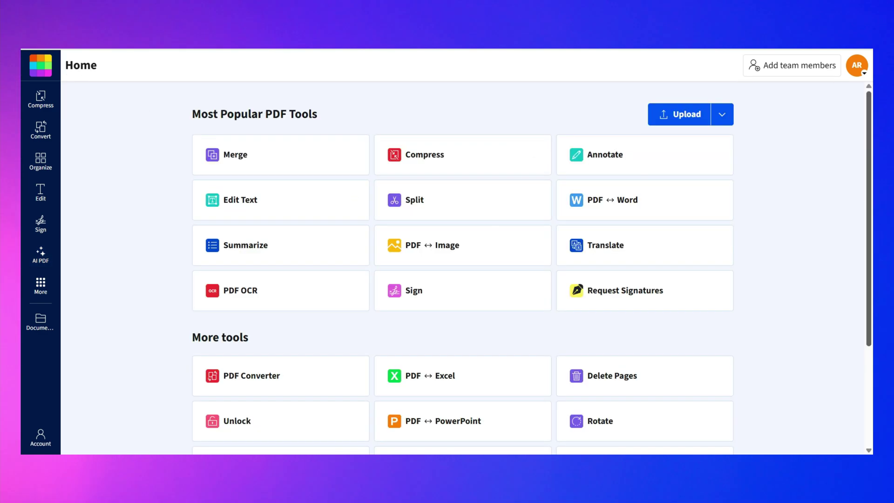
scroll(463, 268, "down", 1)
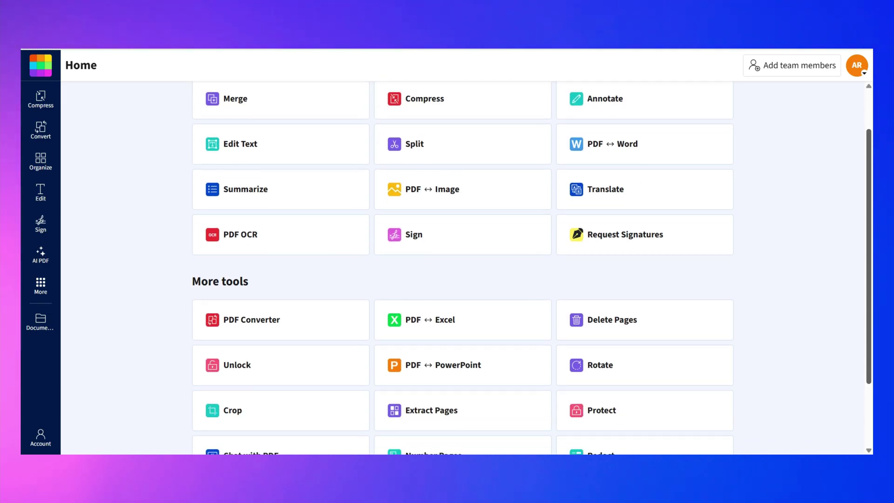
scroll(462, 267, "down", 1)
scroll(463, 268, "down", 1)
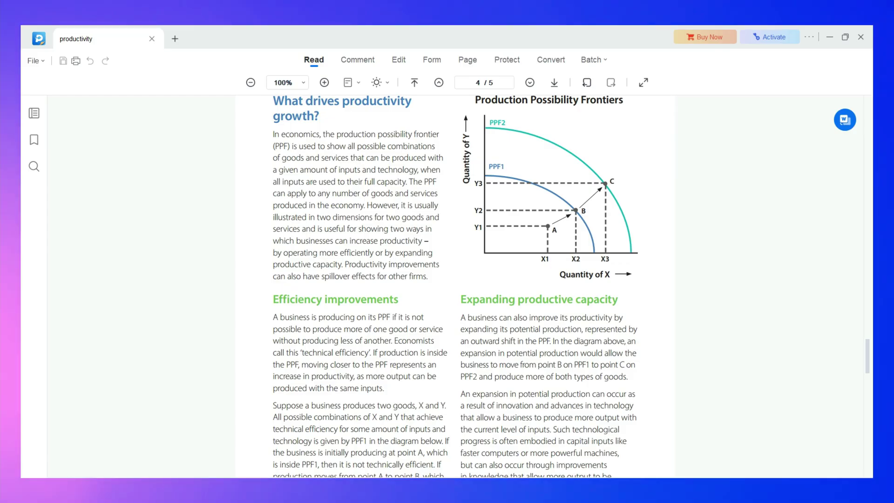
Step: In two-page view, delete the Output paragraph's sentence about taxes and subsidies
left_click(390, 133)
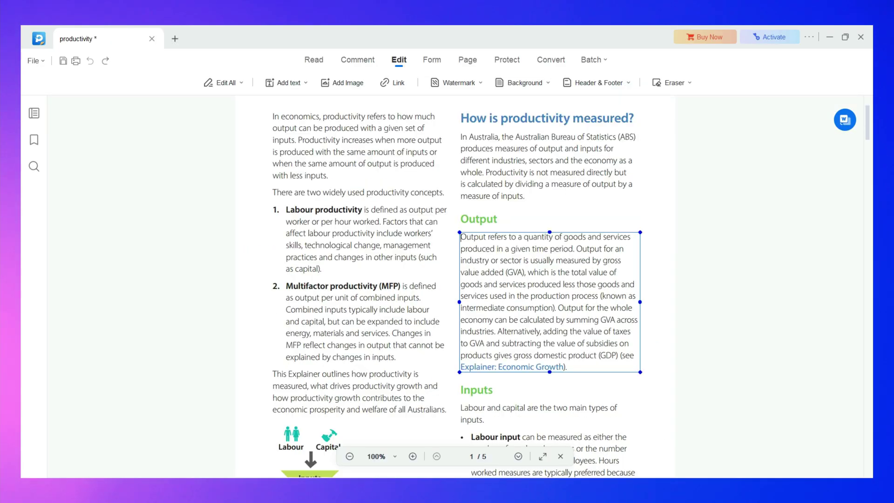
left_click_drag(460, 237, 573, 248)
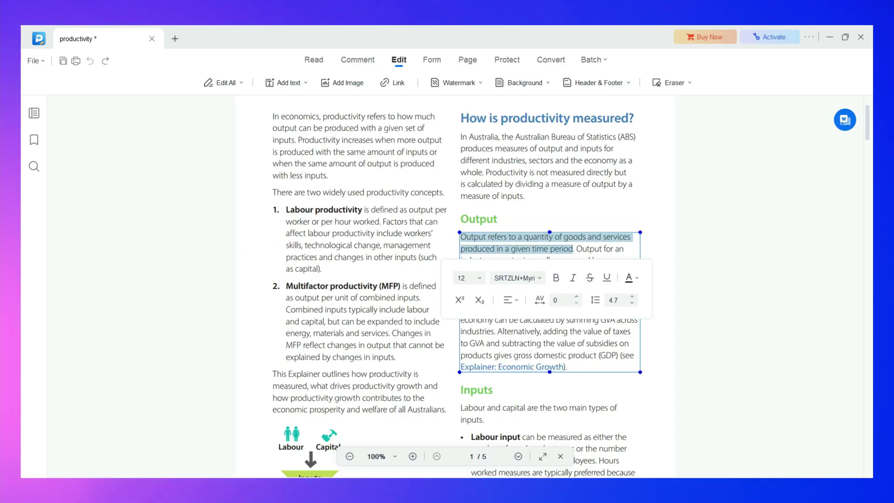
left_click_drag(497, 331, 639, 343)
key("Delete")
Step: Italicise the Output paragraph's last sentence
left_click_drag(558, 307, 496, 331)
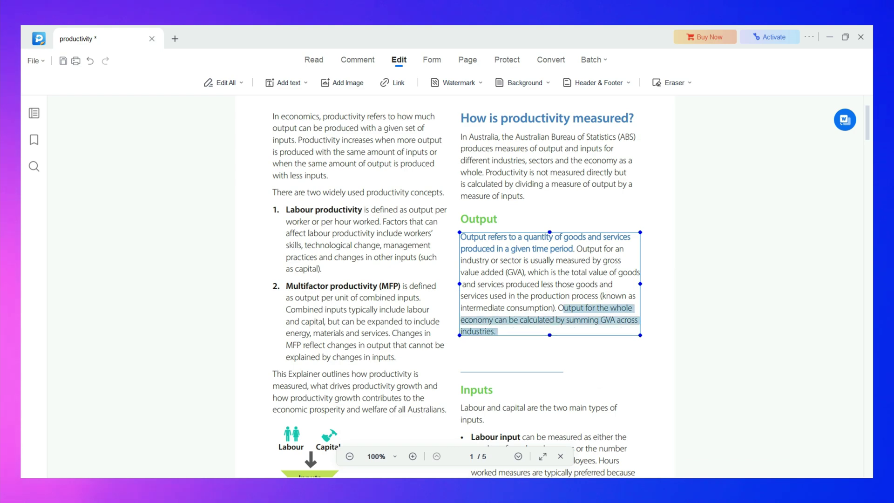
key("ctrl+i")
key("Escape")
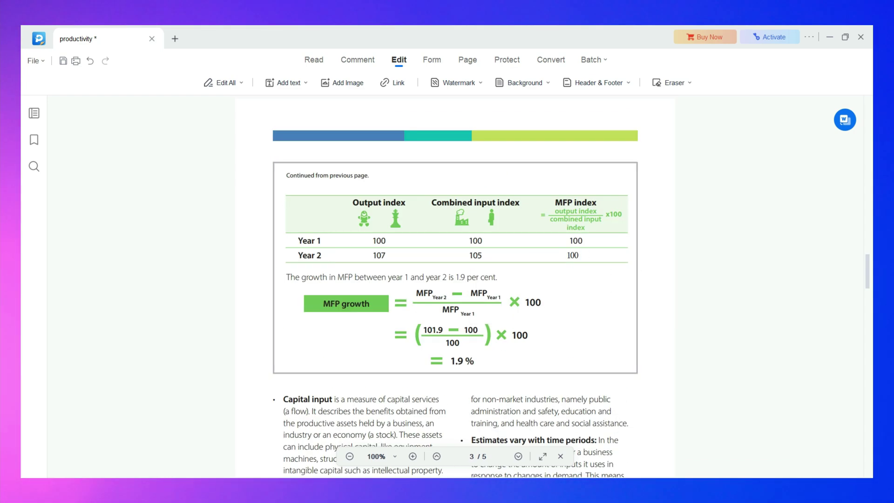
scroll(455, 287, "up", 10)
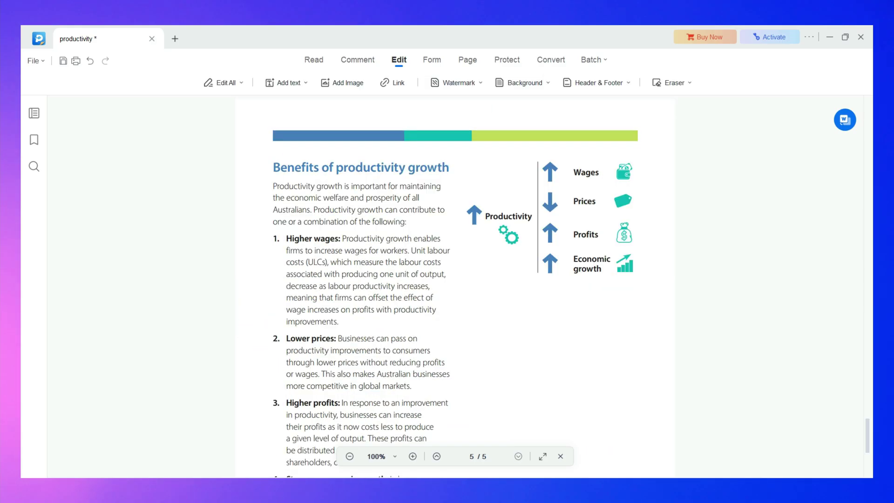
Step: Move the calculation page to position 4 and crop page 5 to its upper portion
left_click_drag(208, 182, 391, 186)
left_click_drag(451, 181, 269, 186)
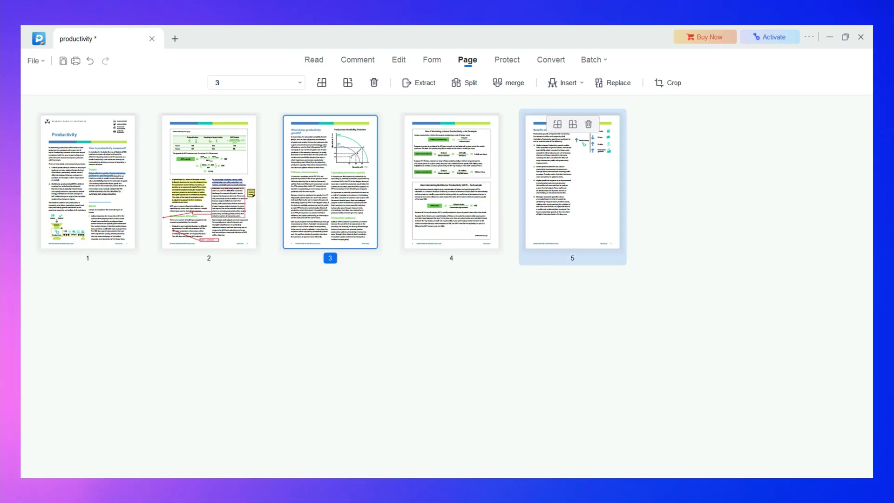
left_click(572, 187)
left_click(668, 82)
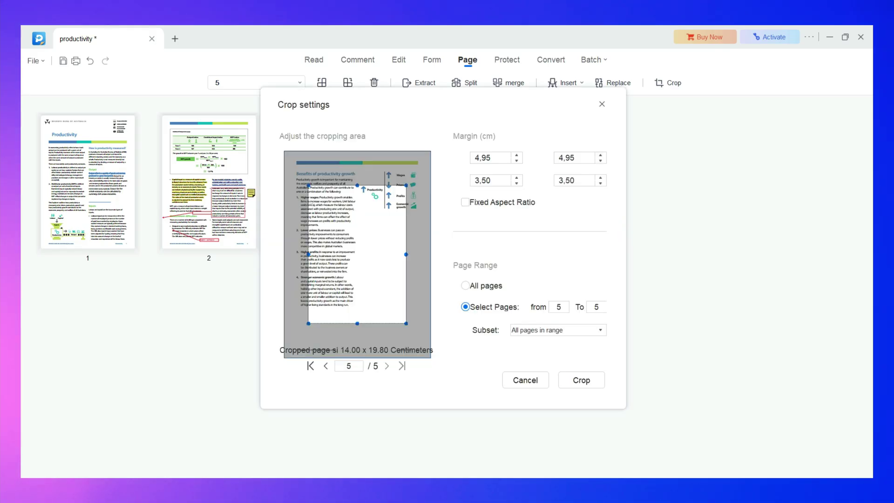
left_click_drag(406, 323, 423, 263)
left_click(581, 380)
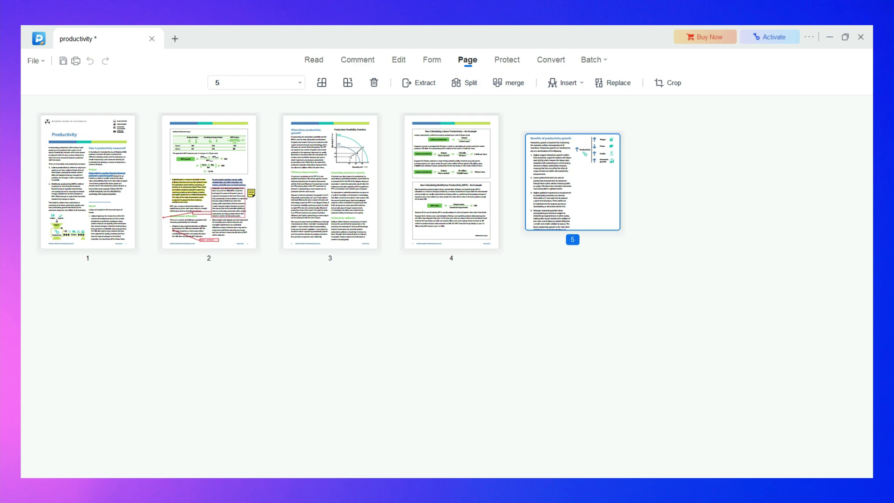
left_click(451, 182)
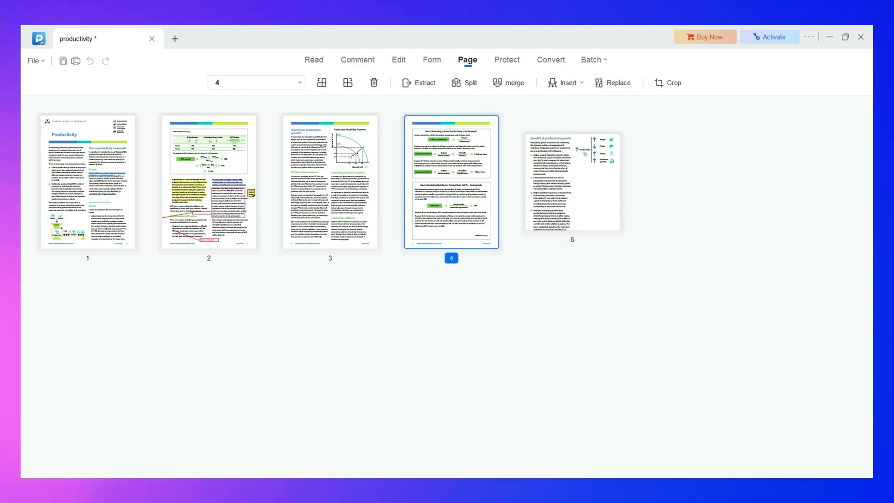
Step: Draw a text field named 'Create Forms with EaseUS' below the keyword paragraph
left_click(551, 60)
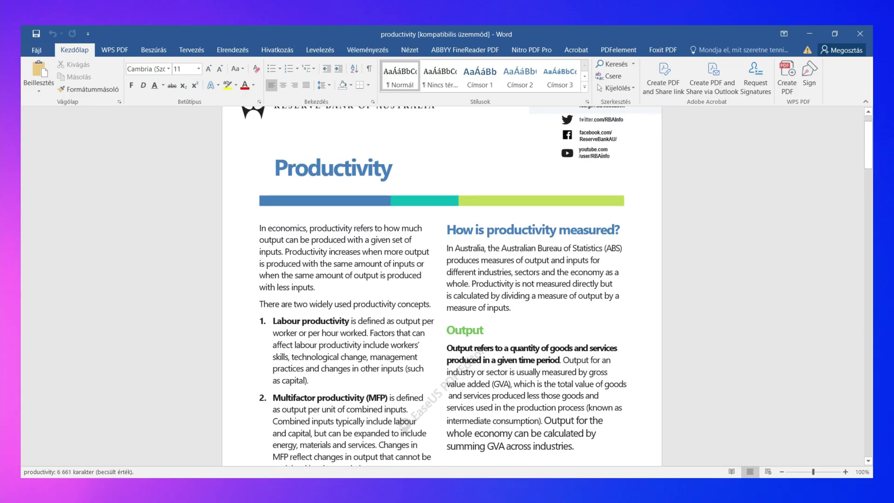
scroll(442, 286, "down", 15)
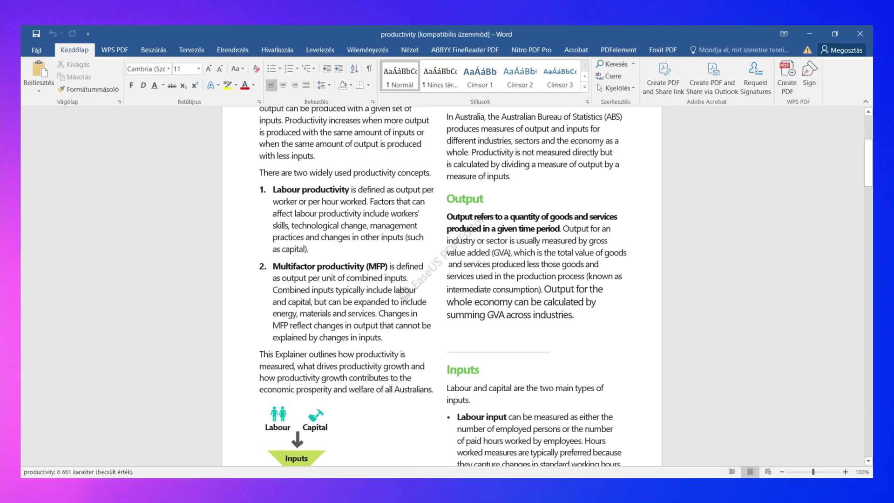
scroll(442, 285, "down", 20)
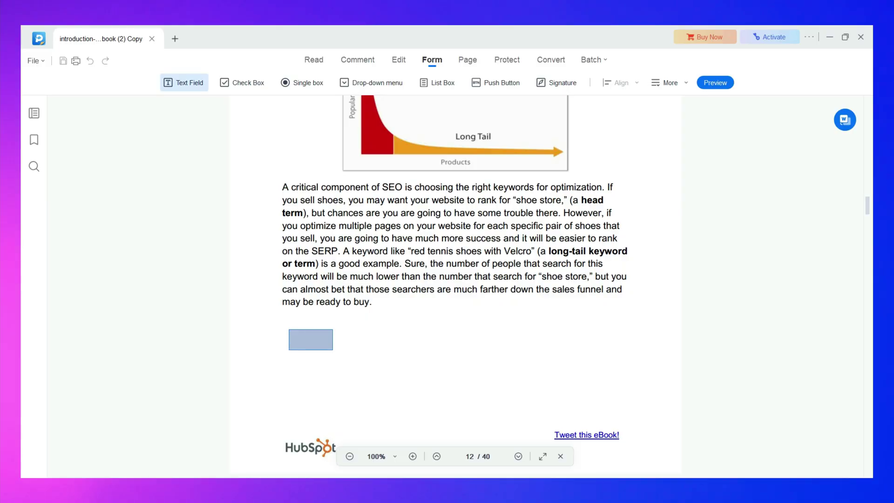
left_click_drag(333, 350, 389, 355)
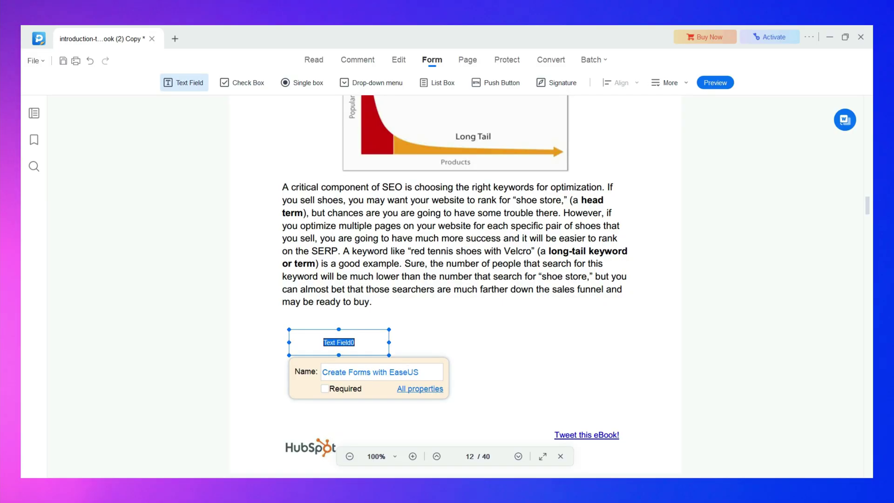
key("Return")
Step: Add a radio button field and a drop-down field beside the text field
left_click(302, 82)
mouse_move(407, 332)
left_mouse_down()
mouse_move(455, 356)
mouse_move(508, 354)
left_mouse_up()
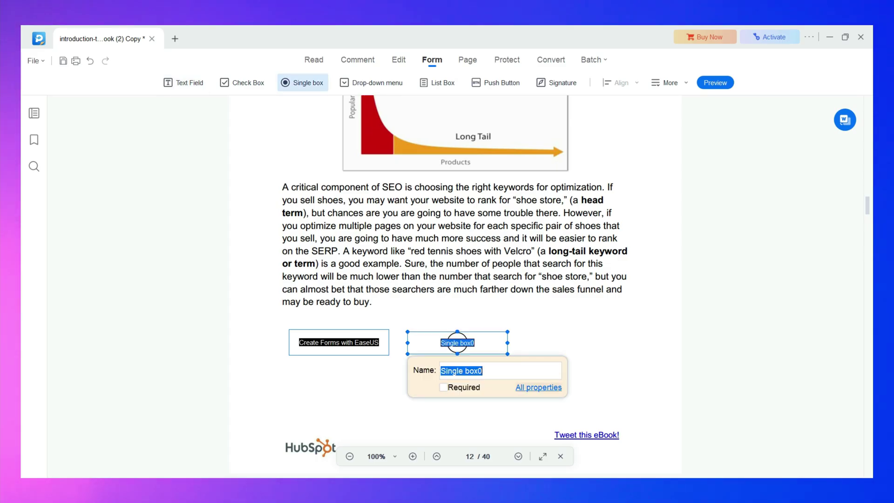
key("Return")
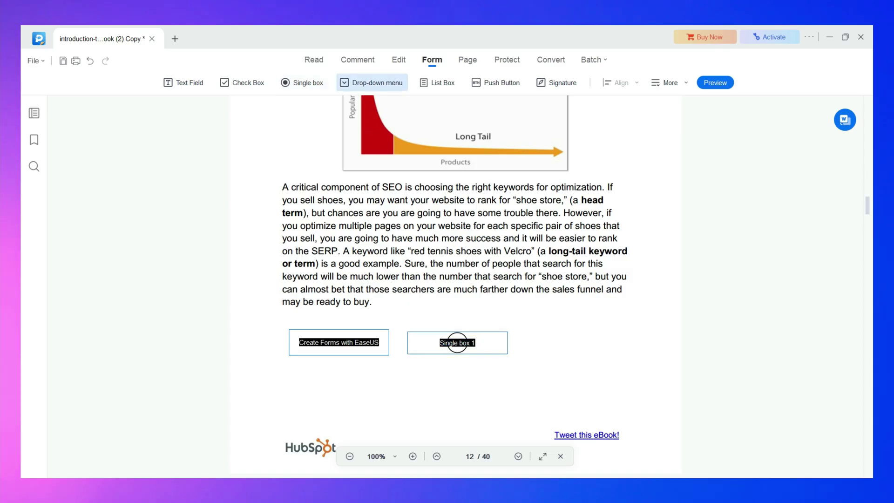
left_click_drag(520, 334, 602, 351)
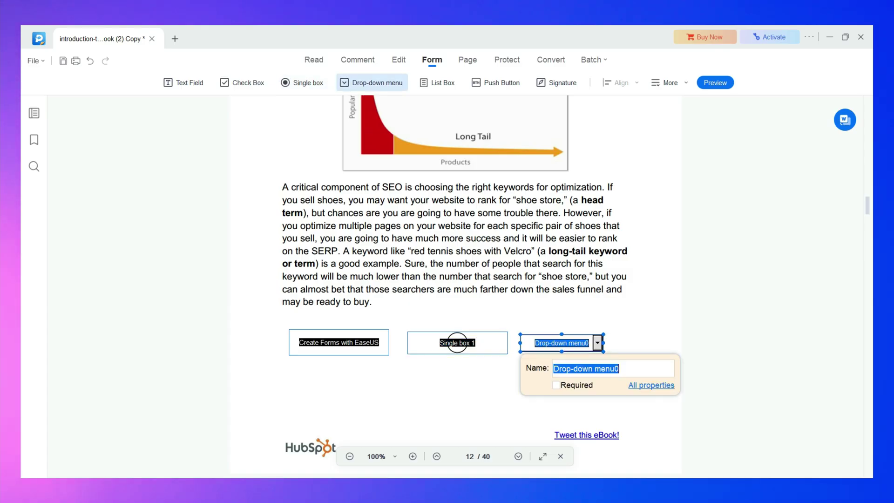
key("Return")
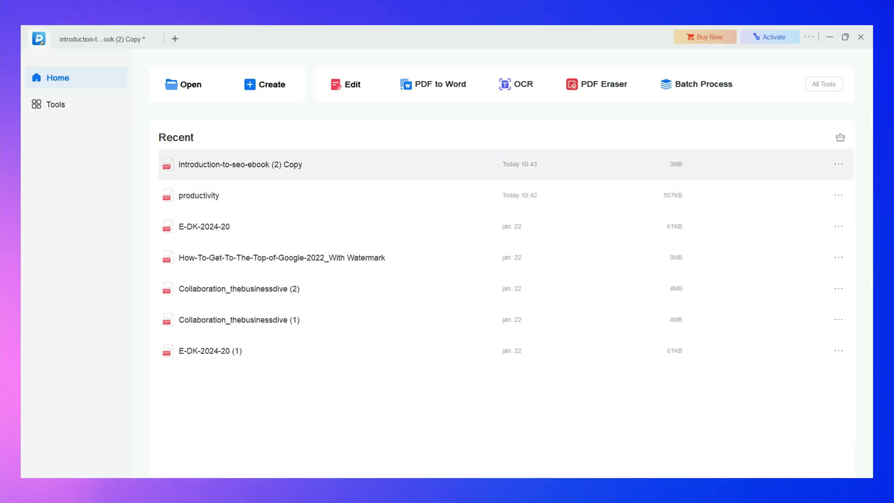
Step: Show the Tools overview and scroll through the tool grid
left_click(55, 104)
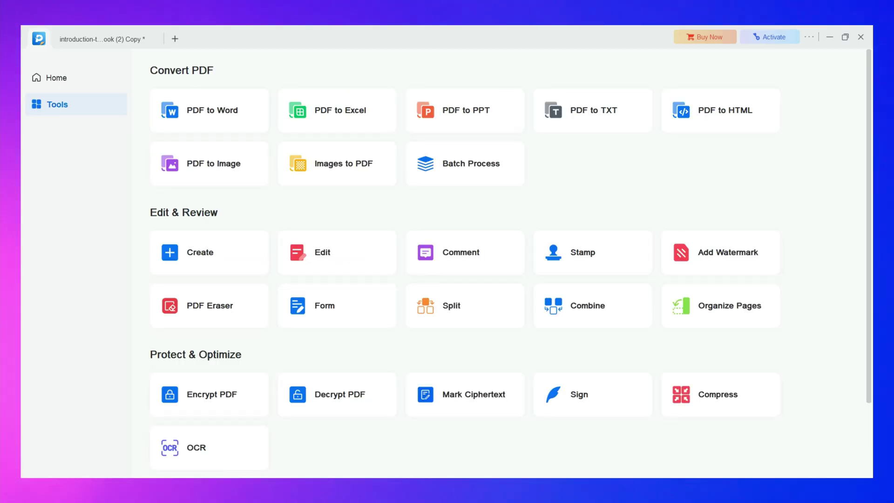
scroll(447, 260, "down", 3)
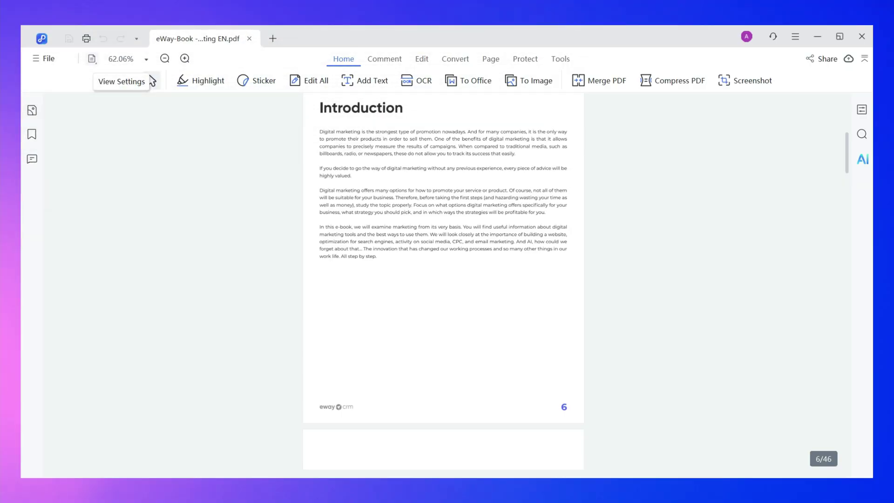
Step: Switch to two-page scrolling and highlight page 7's first three paragraphs in yellow
left_click(92, 58)
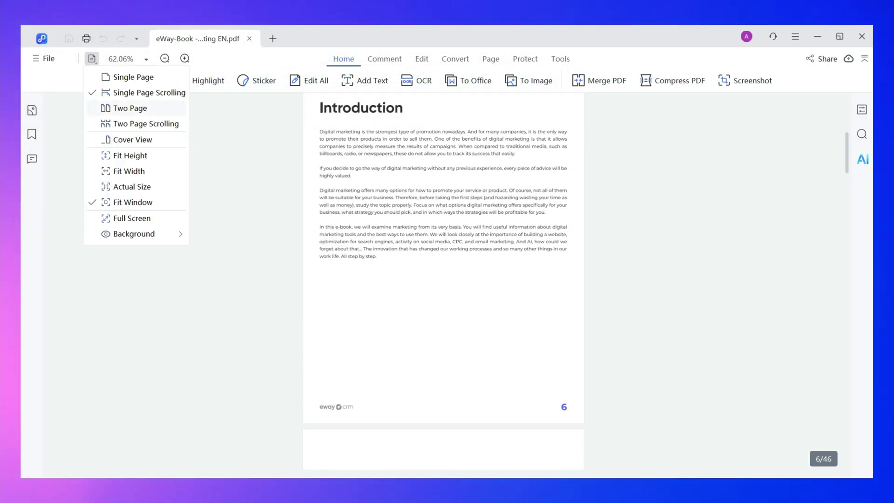
left_click(140, 123)
scroll(443, 279, "down", 8)
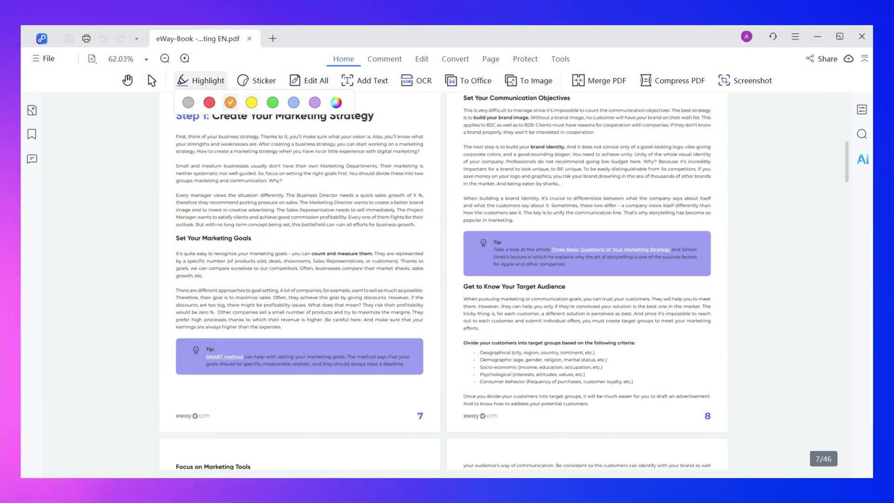
left_click_drag(176, 137, 417, 225)
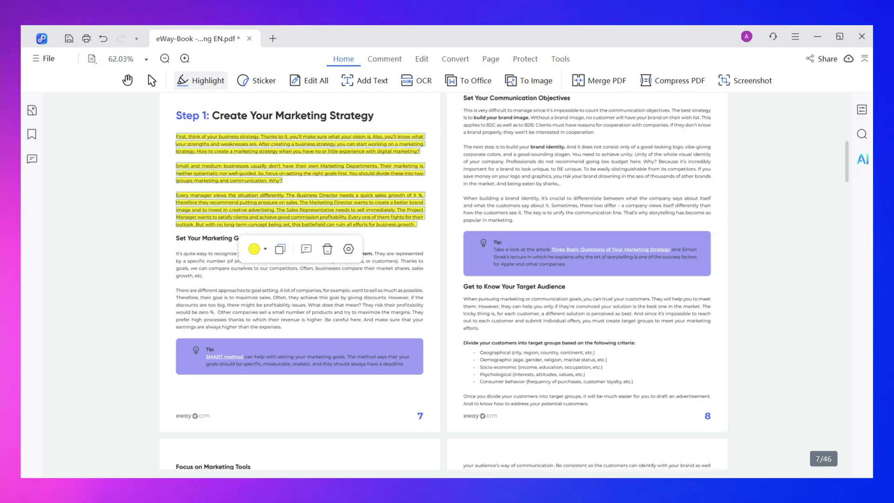
Step: Attach a sticky note to page 8
left_click(384, 59)
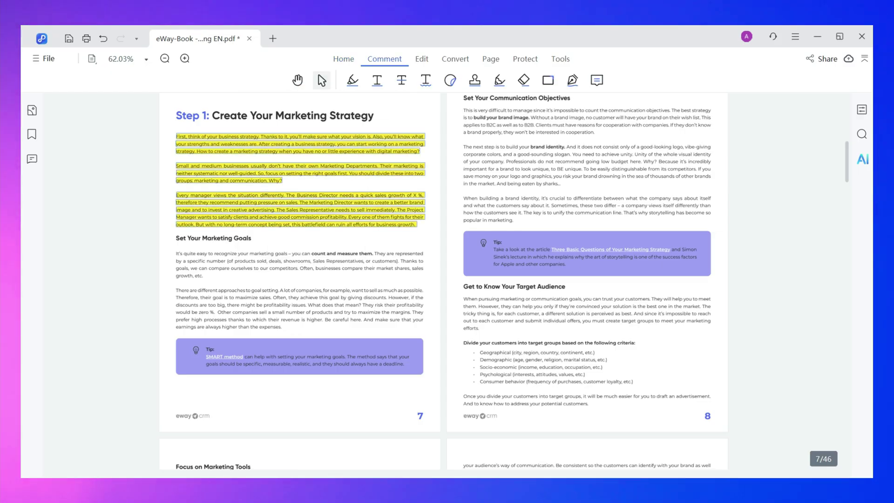
left_click(597, 80)
left_click(689, 358)
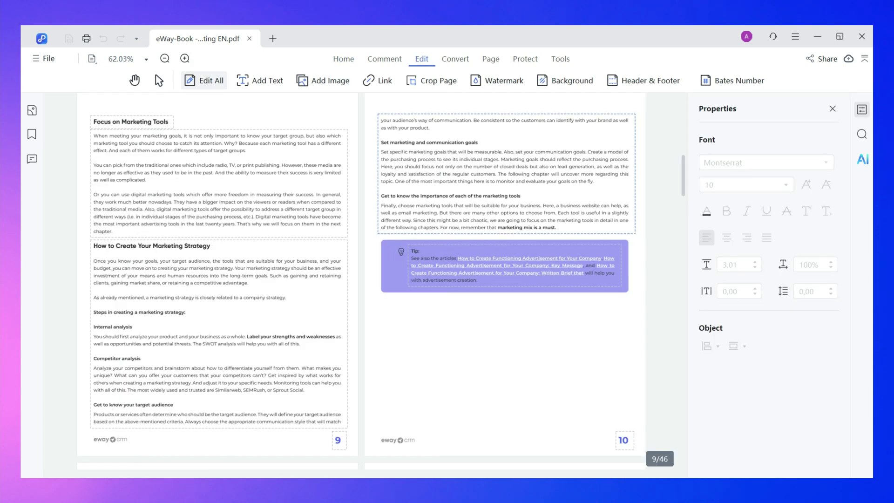
Step: Centre the Focus on Marketing Tools heading and set page 9's first paragraph to Arial 12
left_click(130, 121)
left_click_drag(130, 121, 226, 122)
left_click(250, 150)
left_click_drag(249, 151, 93, 136)
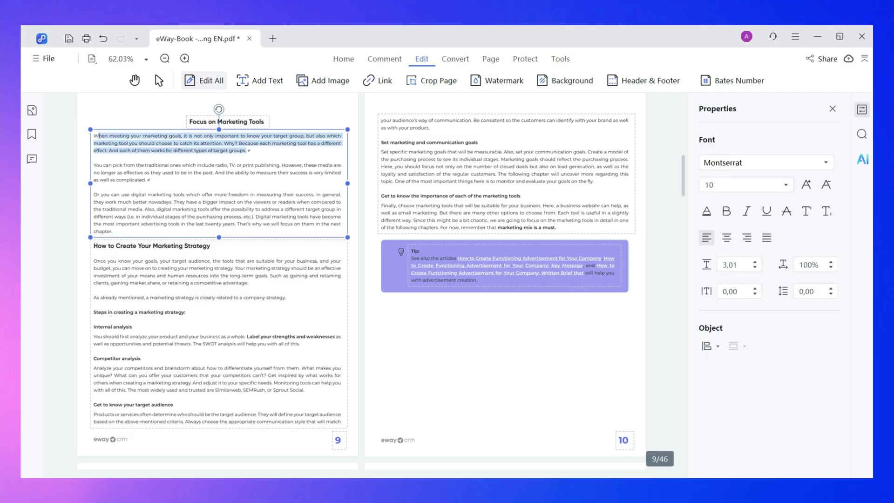
left_click(785, 185)
left_click(727, 290)
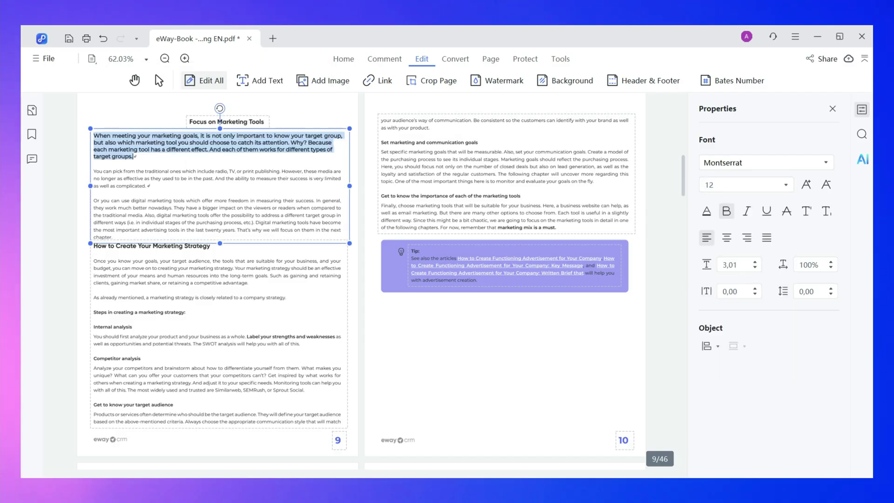
left_click(763, 162)
left_click(726, 301)
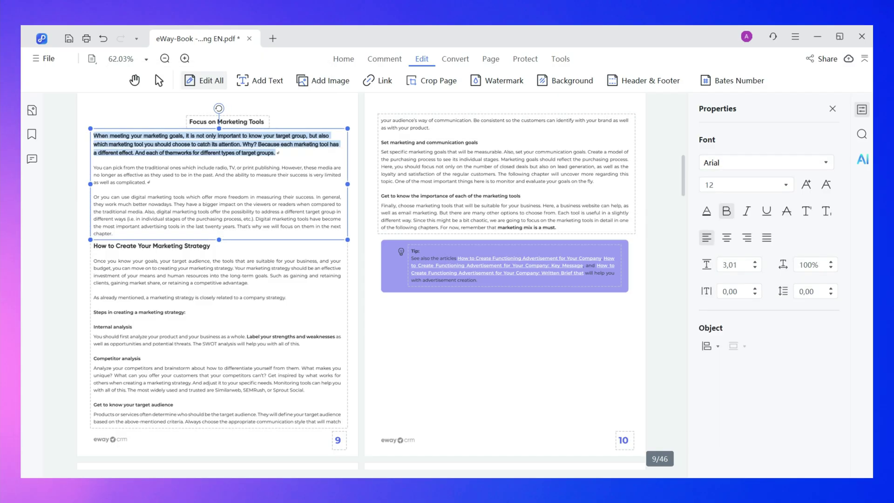
Step: Move the purple tip box, its text and the lightbulb lower on page 10
left_click(466, 279)
left_click_drag(465, 279, 475, 369)
left_click(465, 266)
left_click_drag(465, 265, 484, 357)
left_click(401, 252)
left_click_drag(403, 253, 407, 357)
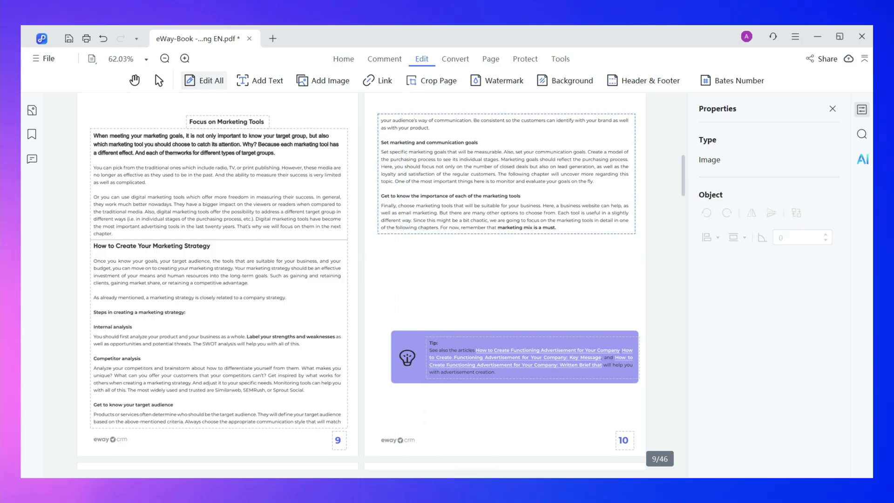
Step: Paste the PDNob logo above the tip and shrink it
key("ctrl+v")
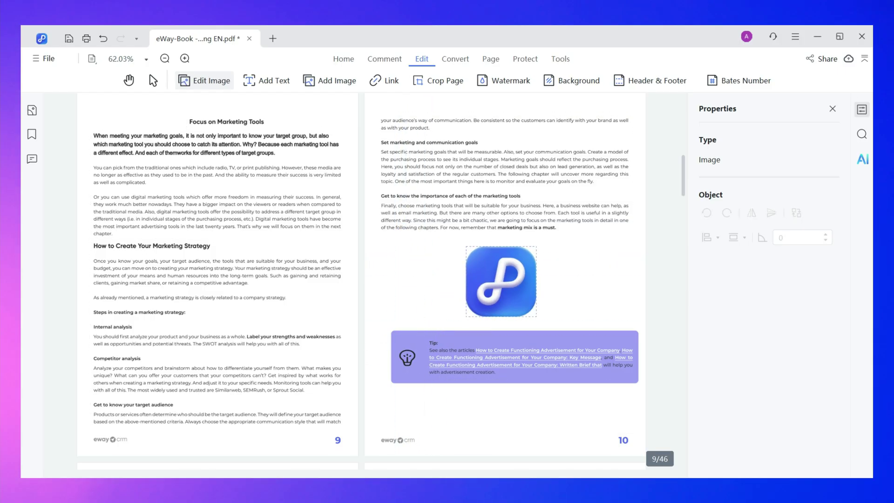
left_click(501, 282)
left_click_drag(536, 246, 513, 256)
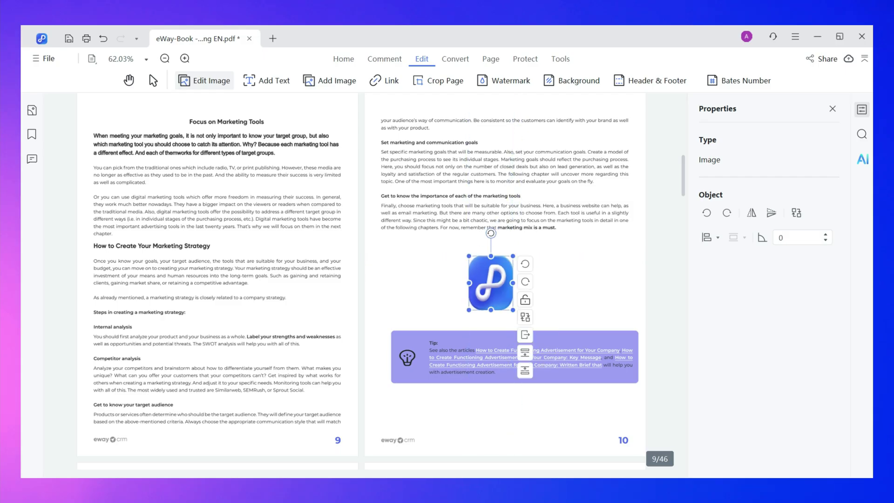
key("Escape")
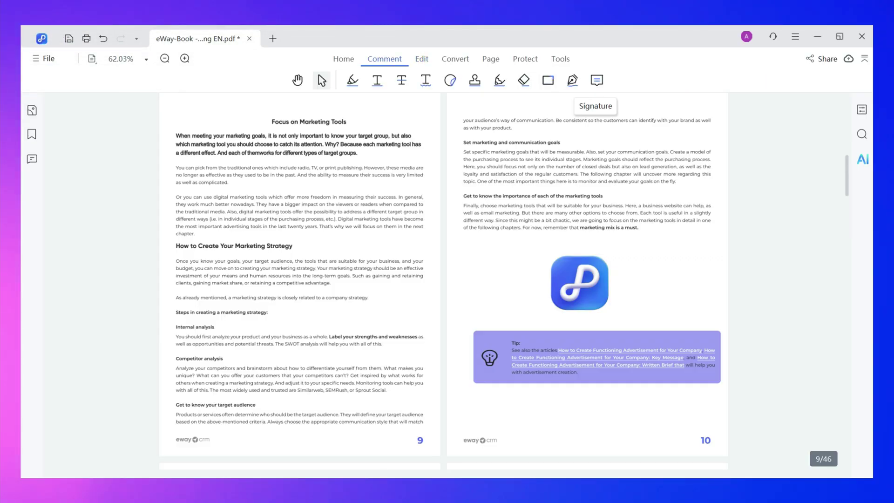
Step: Add a sticky note reading 'You can add notes easily' above the logo on page 10
left_click(596, 80)
left_click(487, 244)
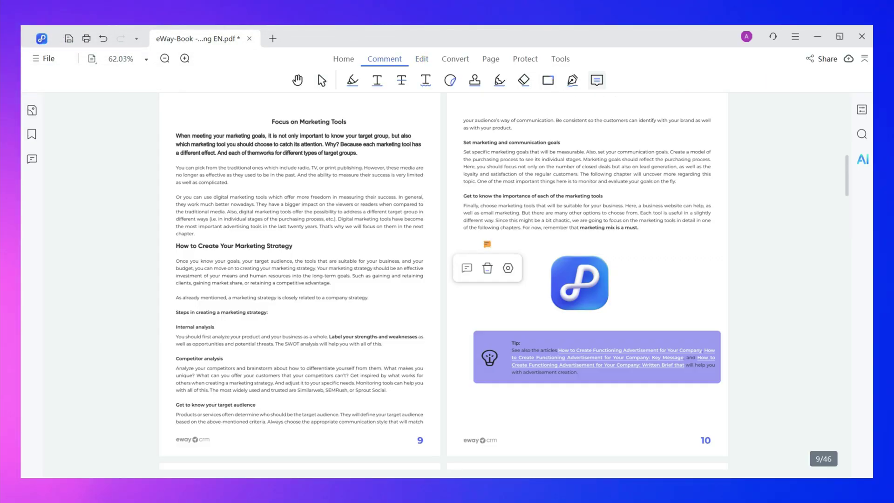
left_click(467, 268)
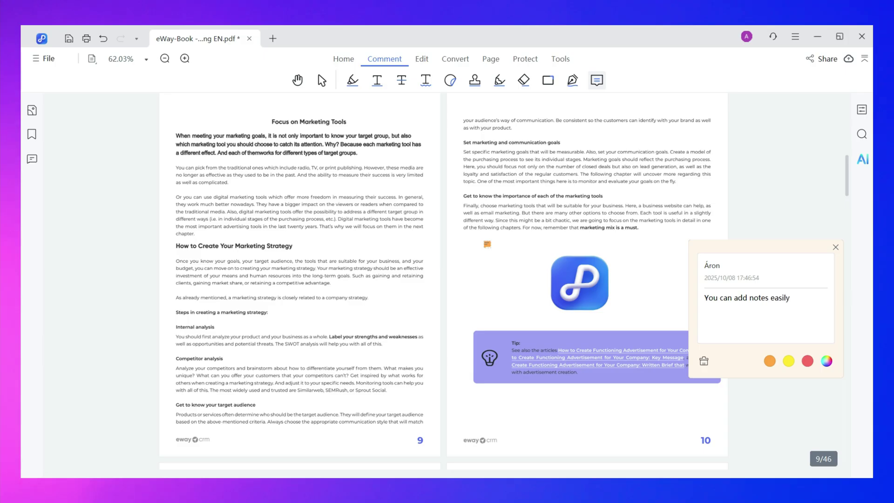
Step: Highlight page 9's digital-marketing tools paragraph in yellow, then show the page thumbnails
left_click(352, 80)
left_click_drag(182, 197, 194, 233)
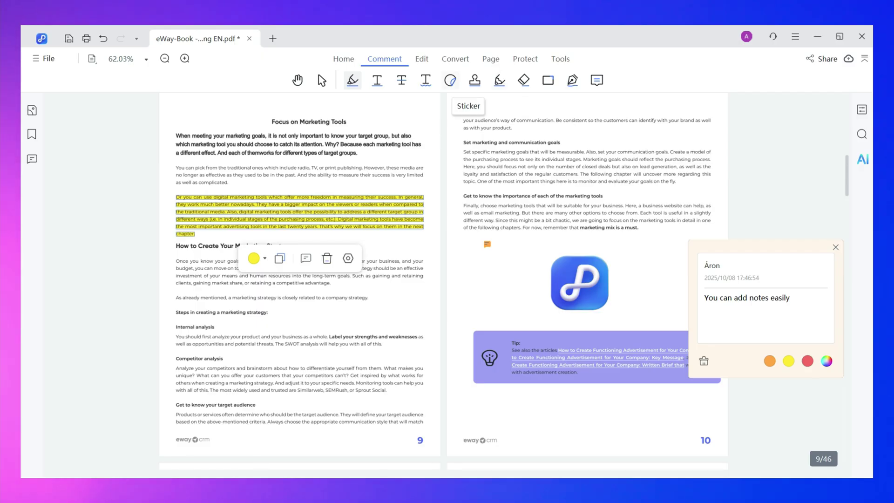
left_click(450, 80)
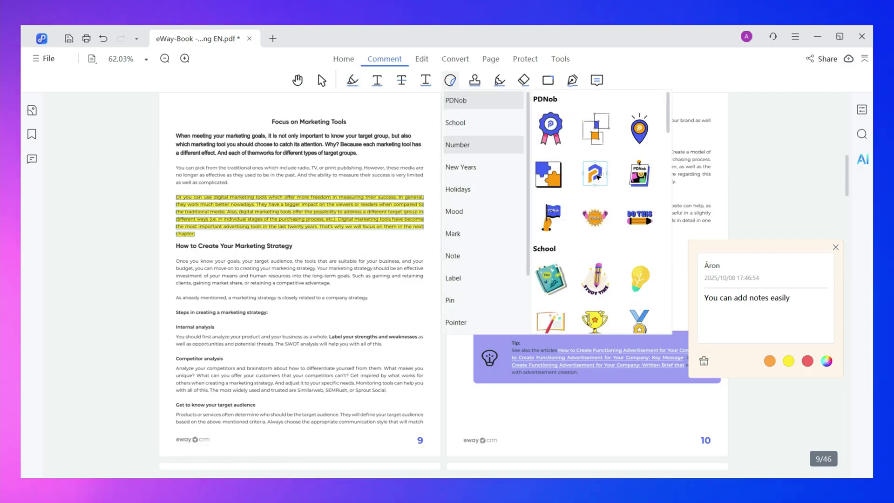
left_click(491, 59)
Step: Move page 3 so it follows page 4
left_click(442, 168)
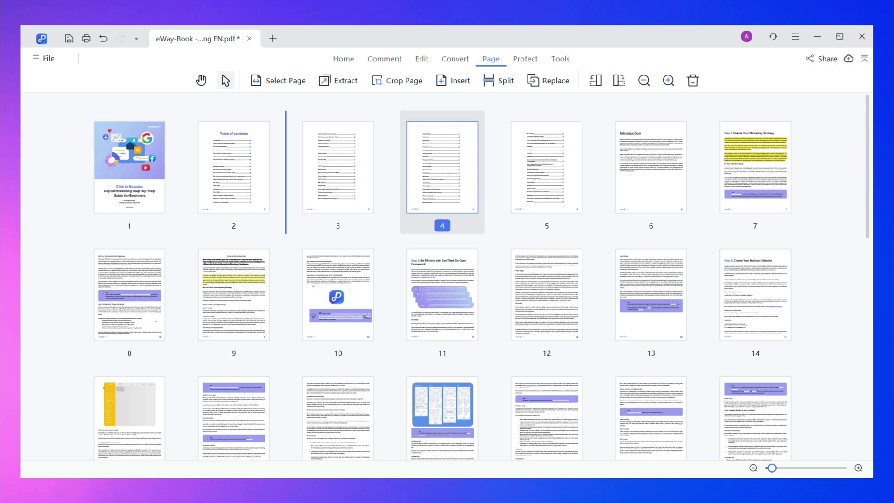
left_click(338, 168)
left_click_drag(390, 172, 494, 172)
Step: Crop 1.11 cm off the right edge of all pages, to 20.48 × 27.94 cm
left_click(338, 168)
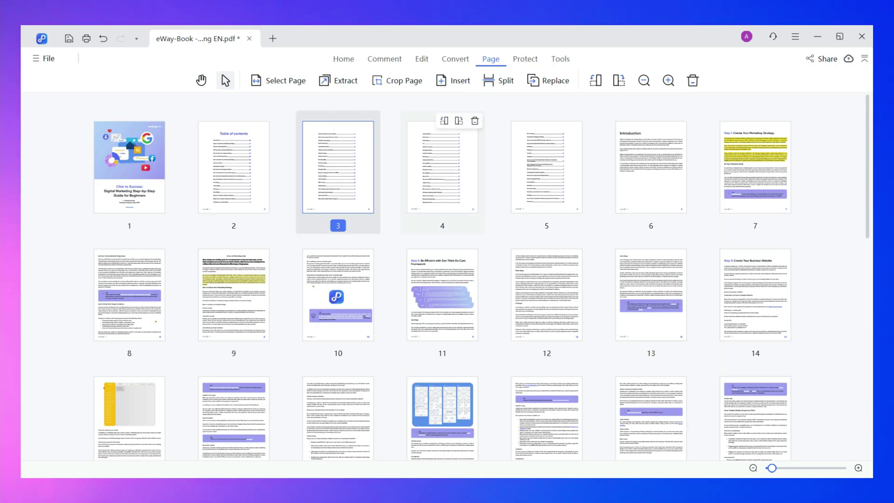
left_click(398, 80)
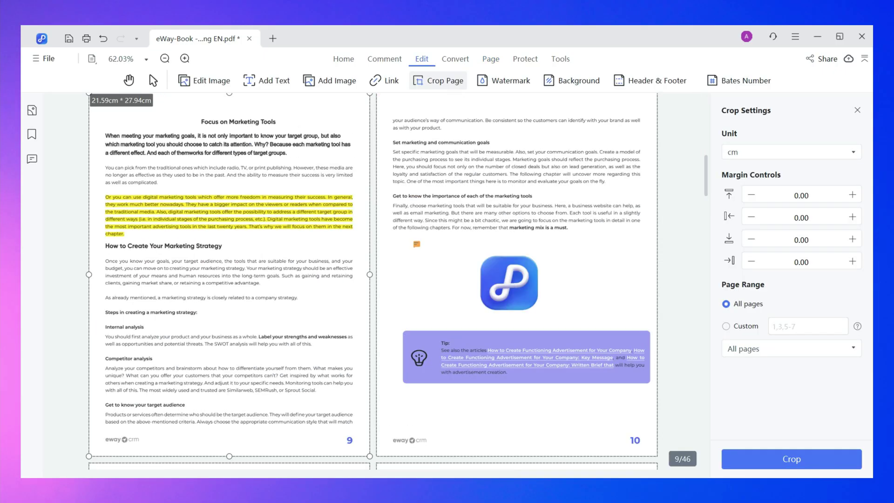
left_click_drag(370, 274, 355, 274)
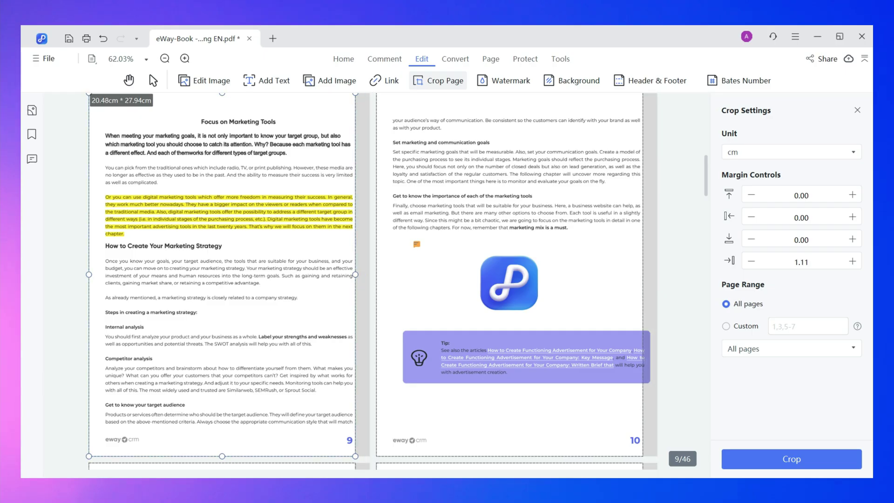
left_click(791, 458)
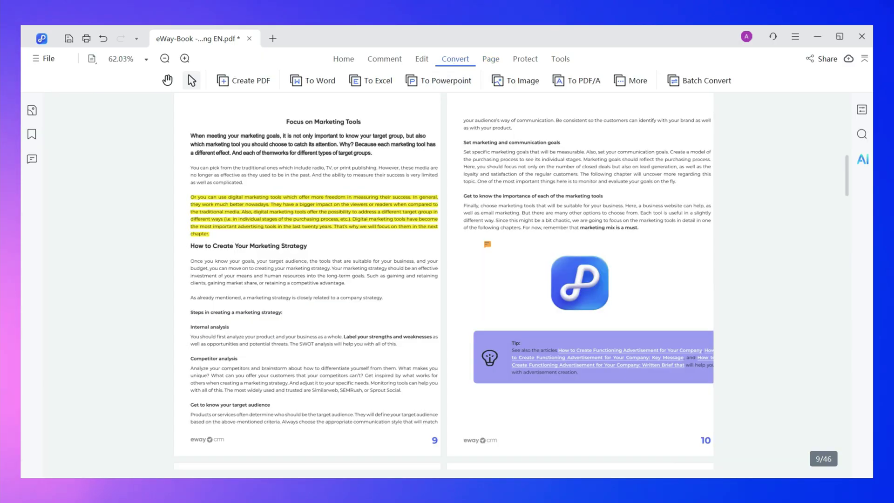
Step: Convert the PDF to Word, saving the edited eWay-Book first
left_click(314, 80)
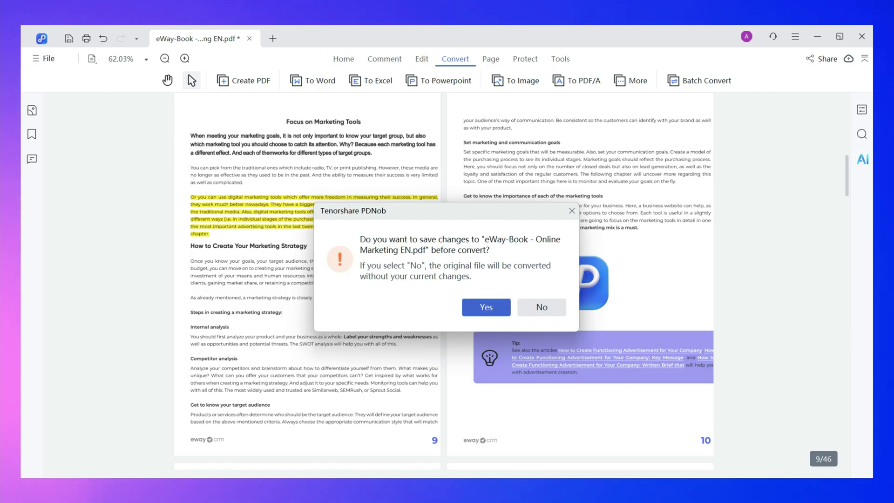
key("Return")
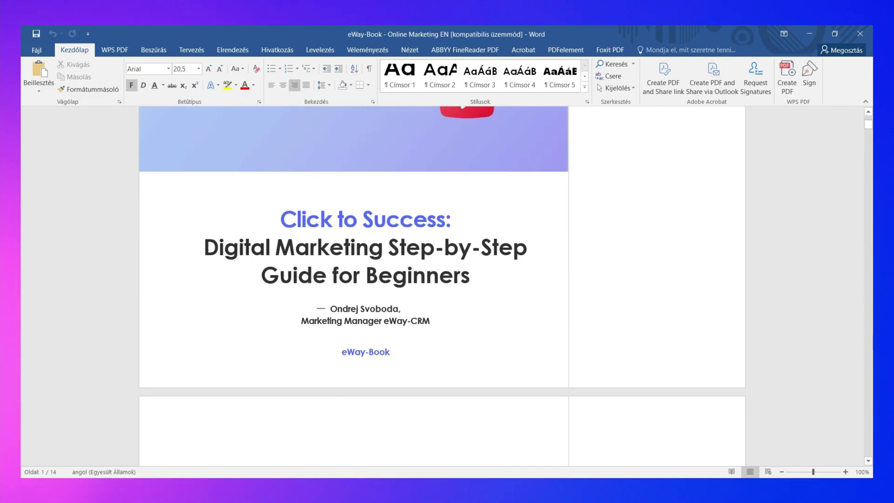
Step: Scroll the converted Word document past its table of contents to the Introduction page
scroll(354, 279, "down", 15)
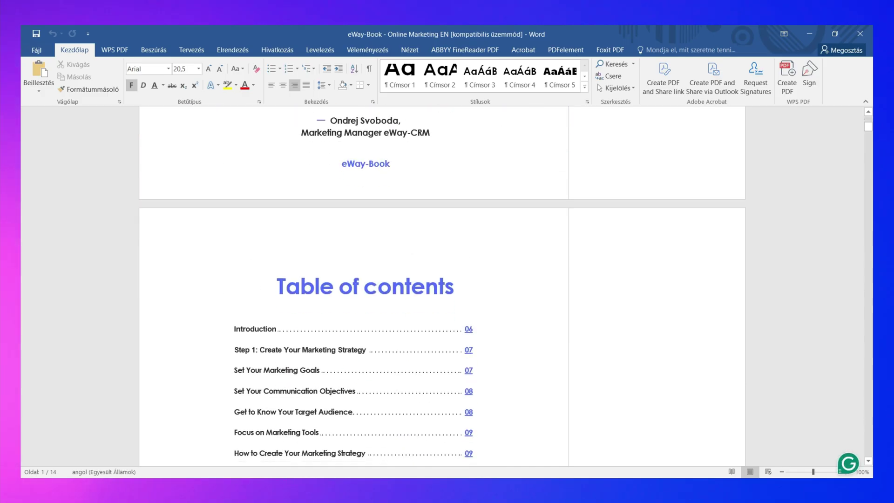
scroll(354, 280, "down", 20)
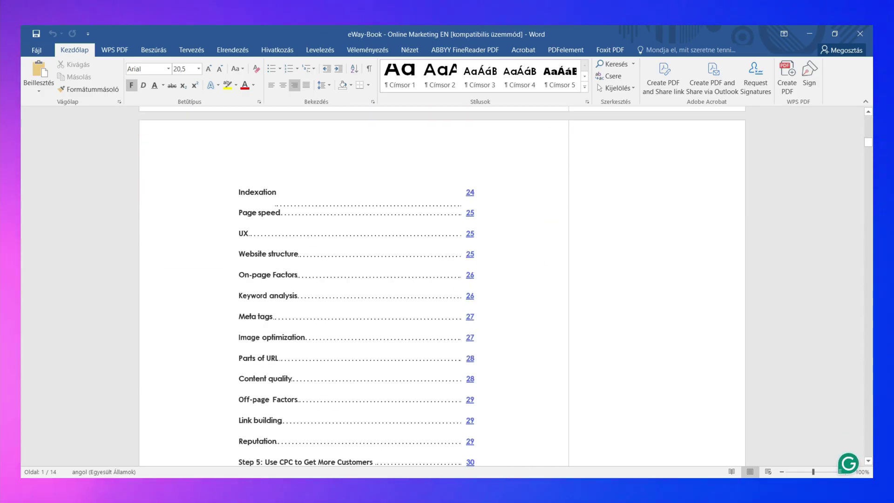
scroll(354, 279, "down", 10)
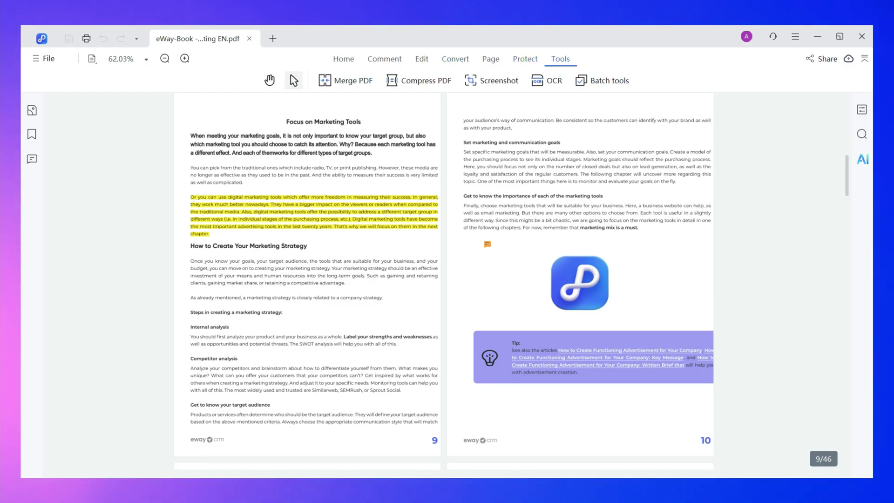
Step: Look at the Compress PDF options before getting the AI summary of the eWay-Book
left_click(419, 80)
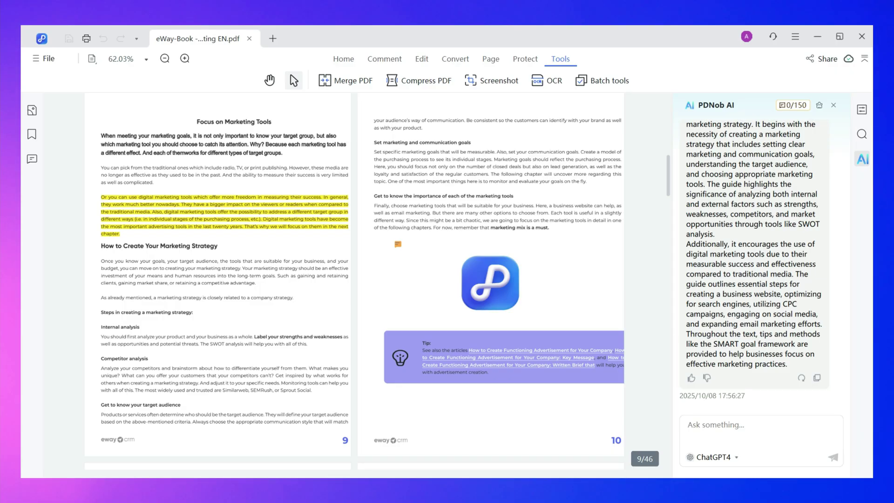
Step: Ask the AI assistant "what marketing tools it mention?"
left_click(745, 430)
type("wha")
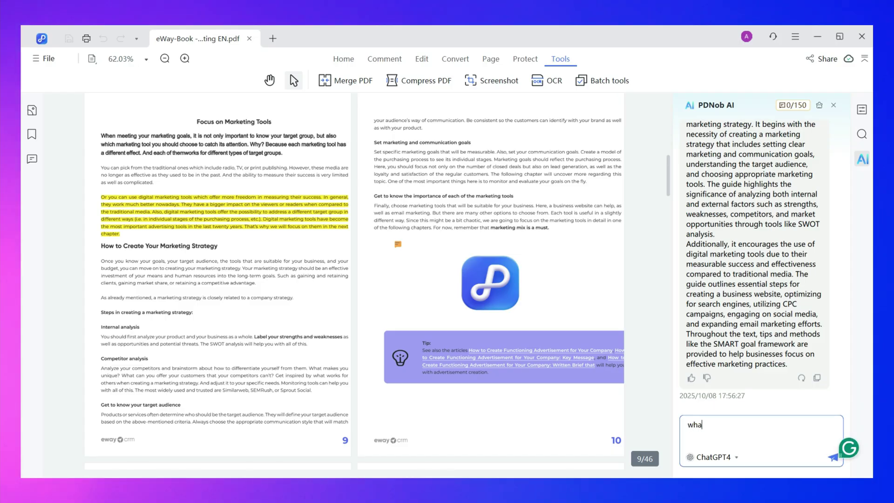
type("t marketing tools it mention?")
key("Return")
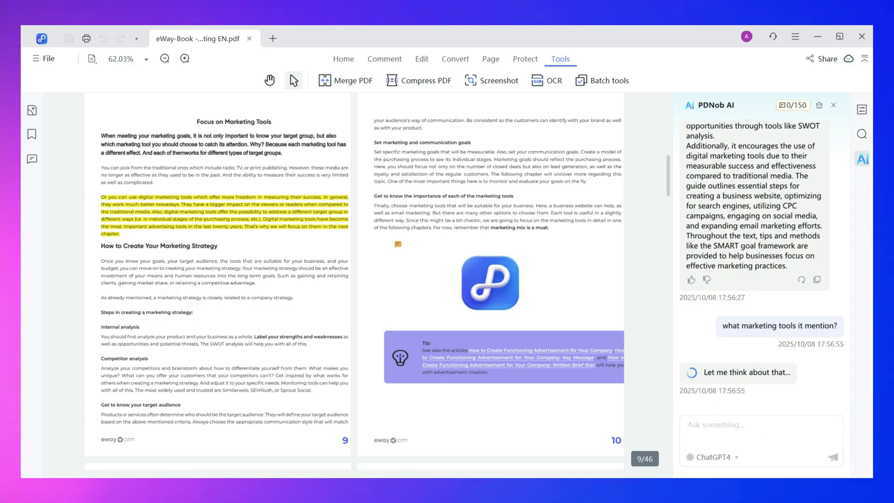